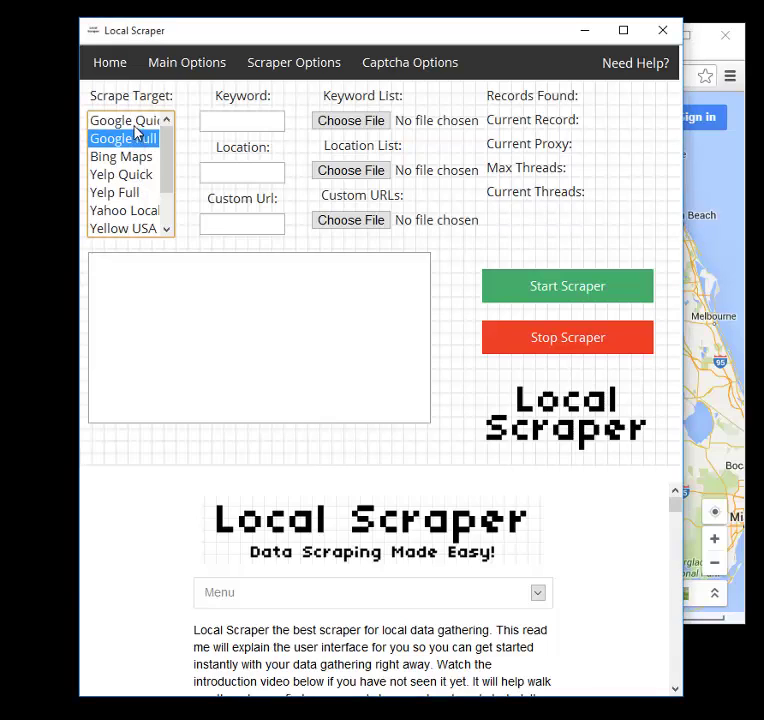
Step: Switch the scrape target between Google Quick and Google Full, ending on Google Full
click(137, 128)
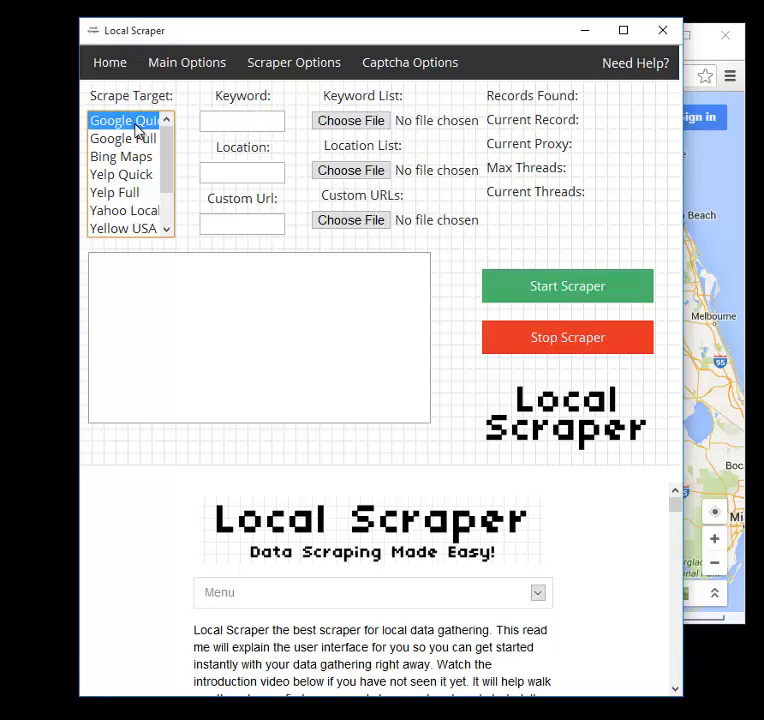
click(137, 132)
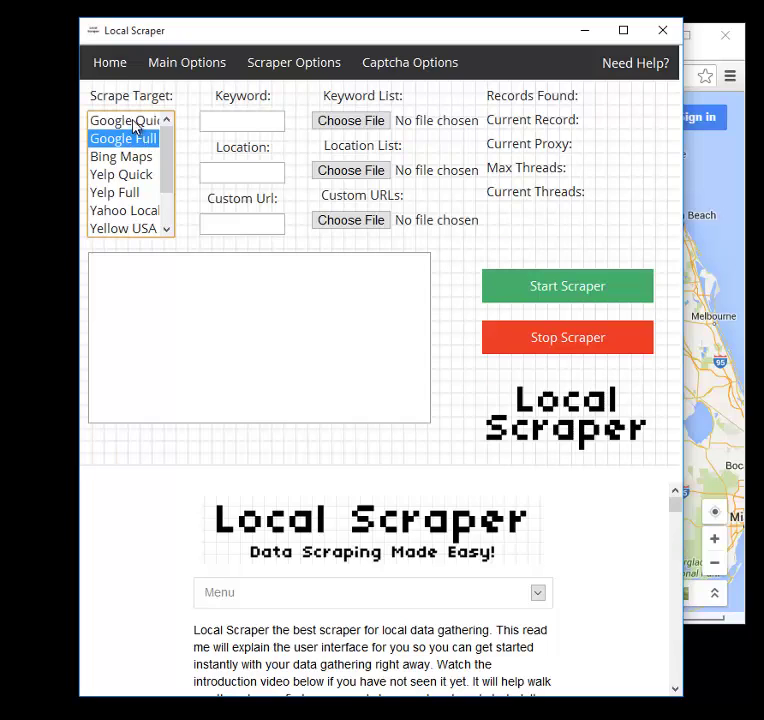
click(133, 121)
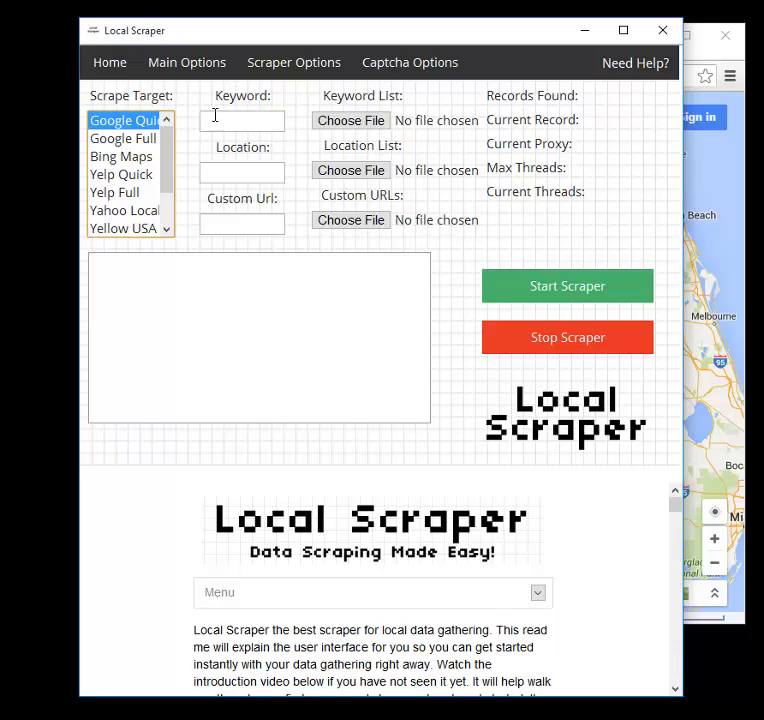
click(147, 137)
click(144, 128)
click(147, 138)
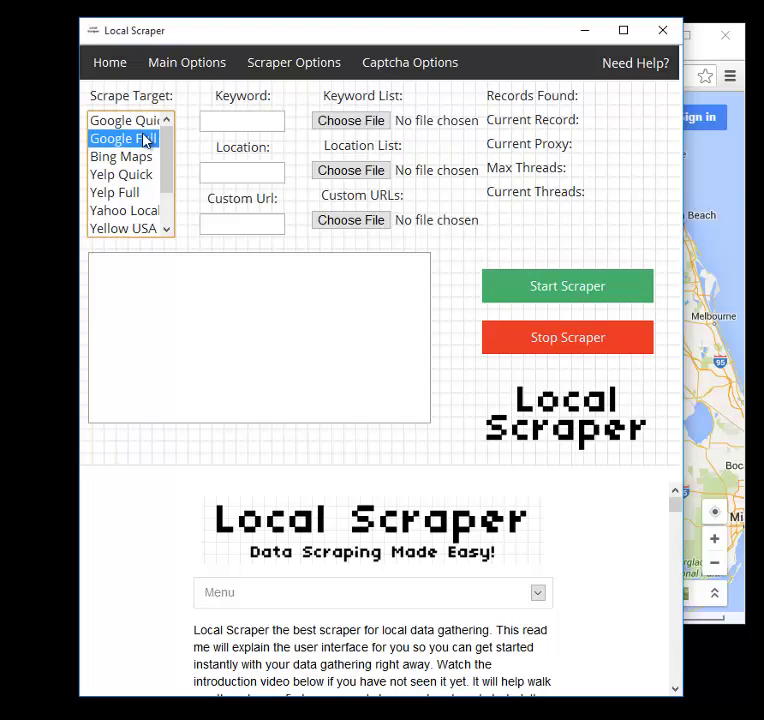
Step: Select Google Quick as the scrape target in Local Scraper and reposition its window and the Google Maps window
click(730, 182)
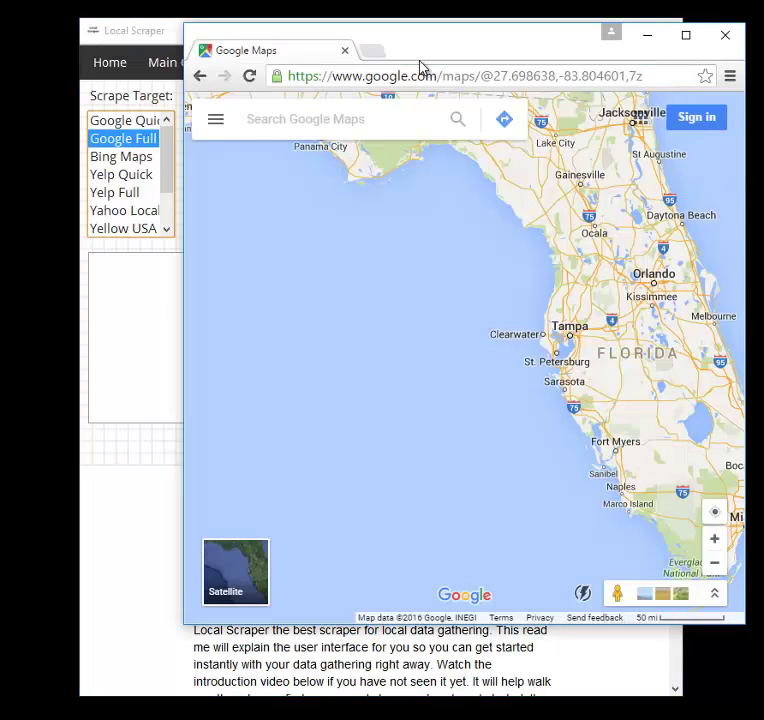
mouse_move(419, 60)
mouse_down()
mouse_move(334, 58)
mouse_move(397, 60)
mouse_move(414, 46)
mouse_up()
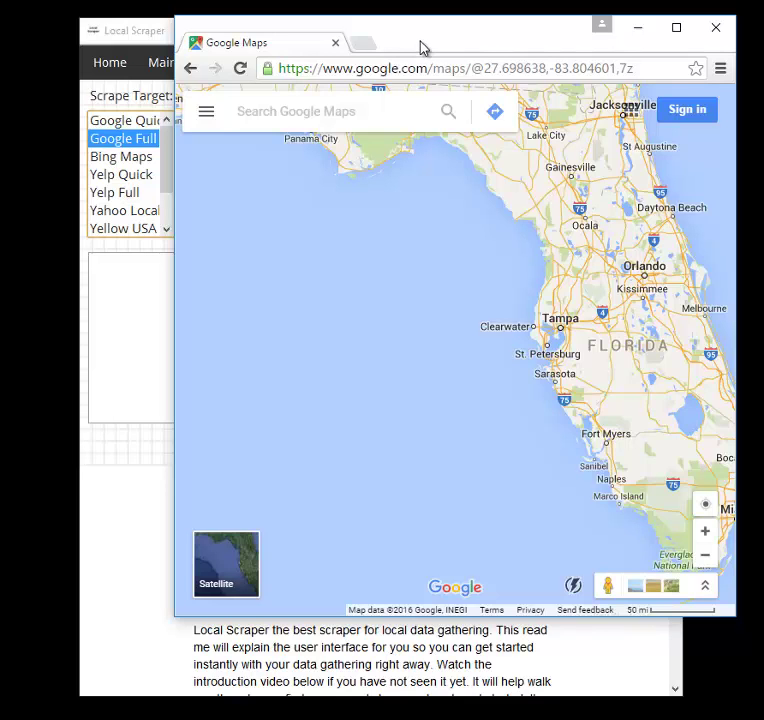
click(138, 247)
click(145, 121)
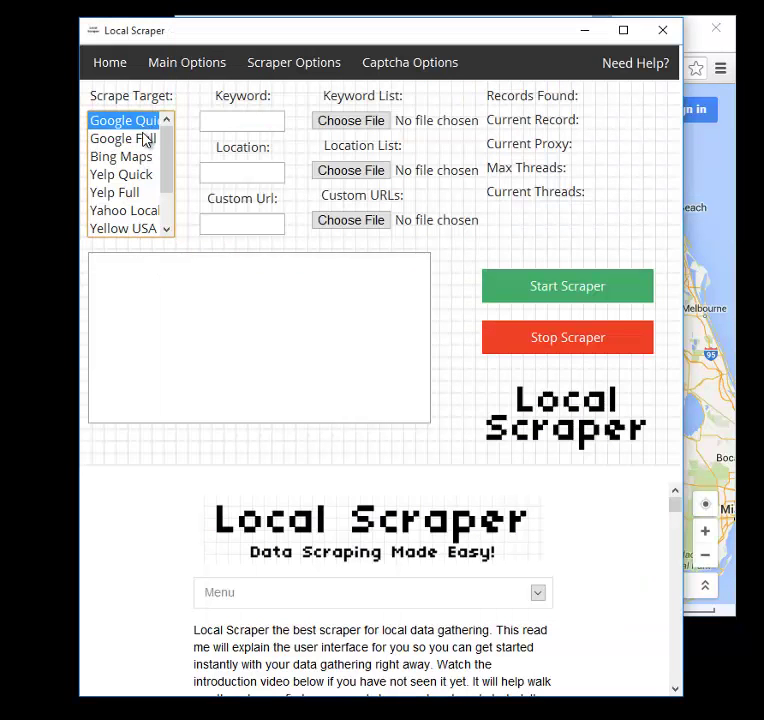
click(137, 134)
click(131, 126)
drag(334, 33, 293, 28)
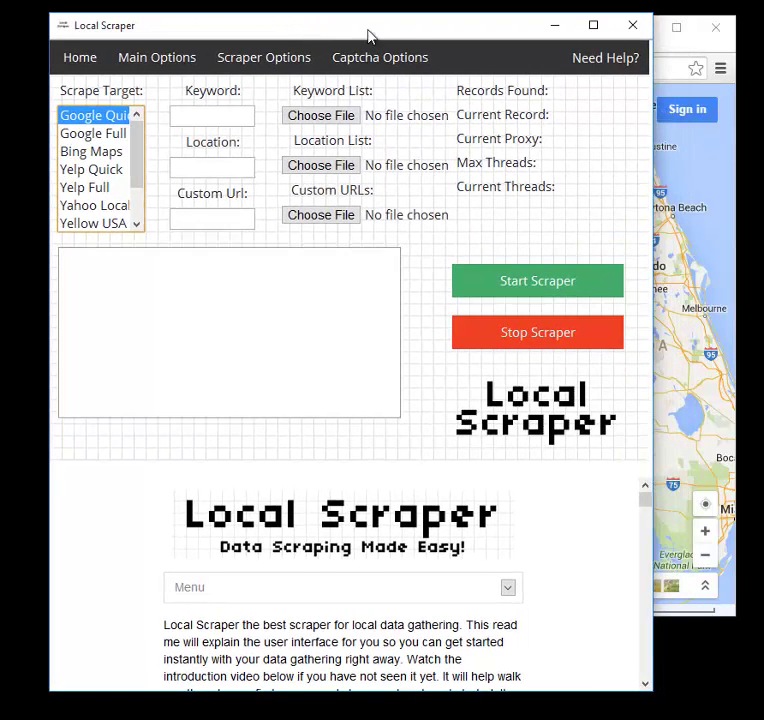
Step: Switch to the Google Maps window in Chrome and examine the page address of the current map view
click(670, 57)
click(482, 68)
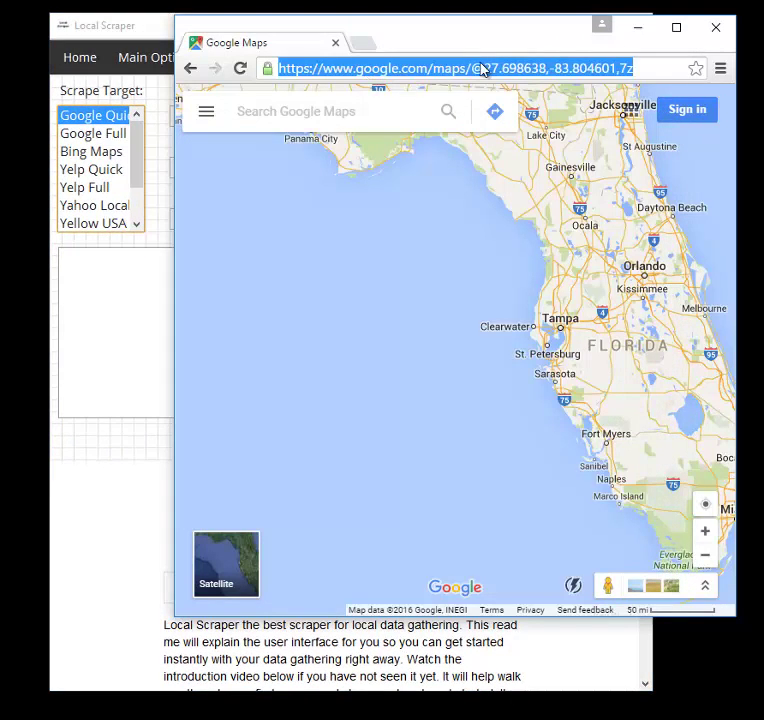
click(341, 107)
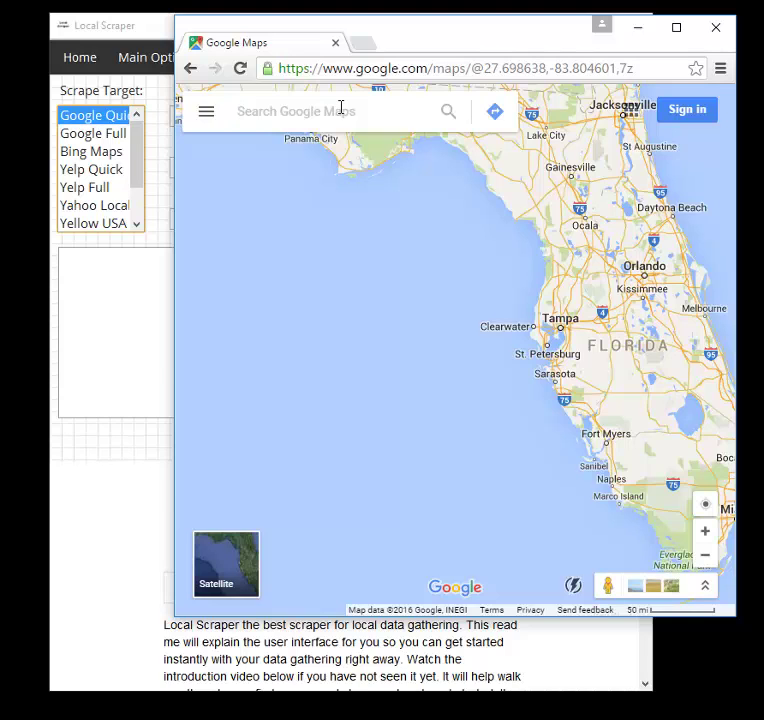
click(560, 68)
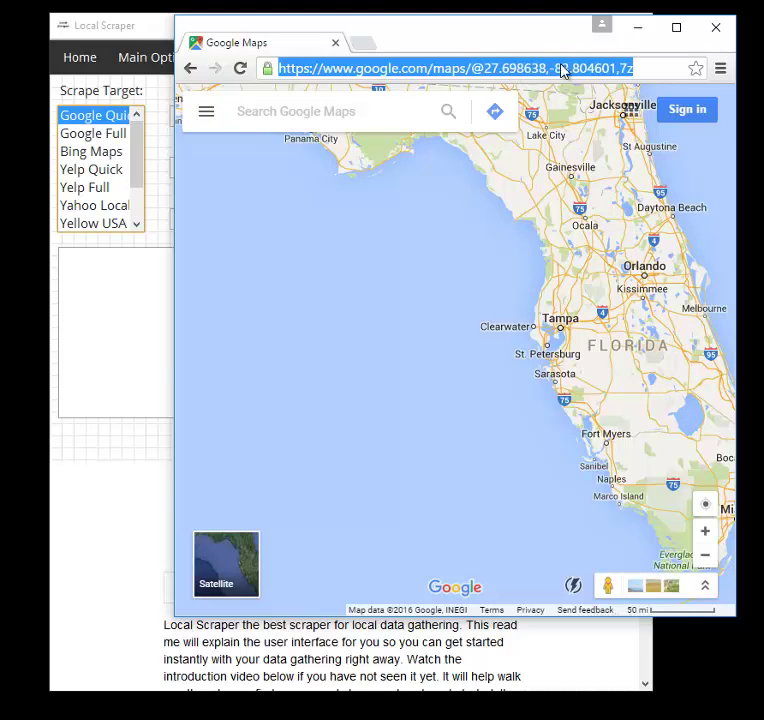
click(648, 66)
key(ctrl+a)
Step: Search Google Maps for pizza in New York, NY, using the suggested search
click(360, 100)
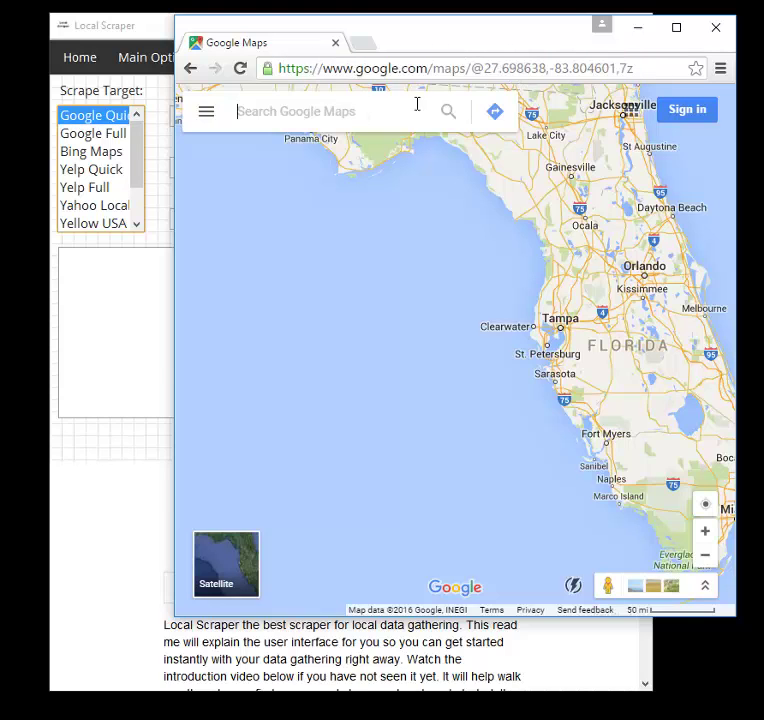
text(pizz)
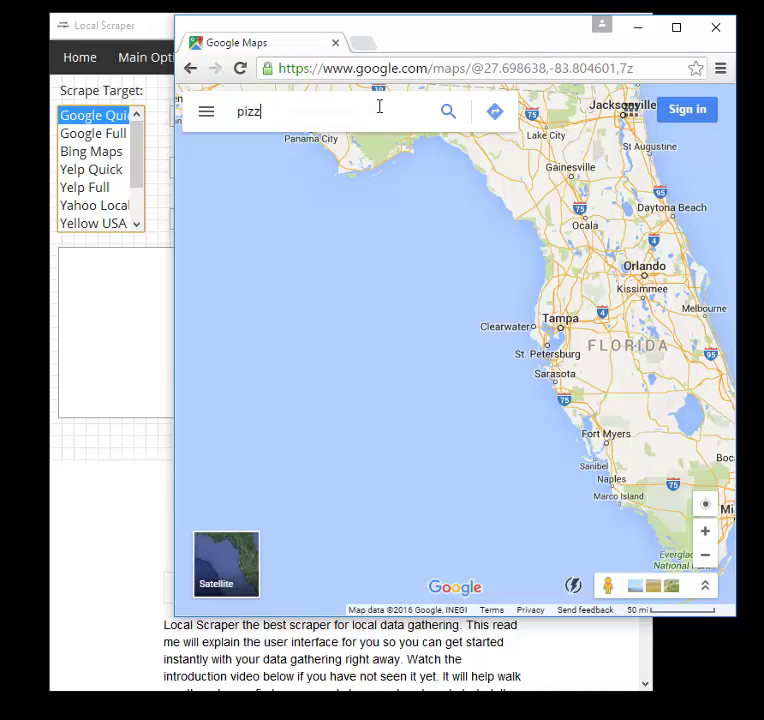
text(a in ney)
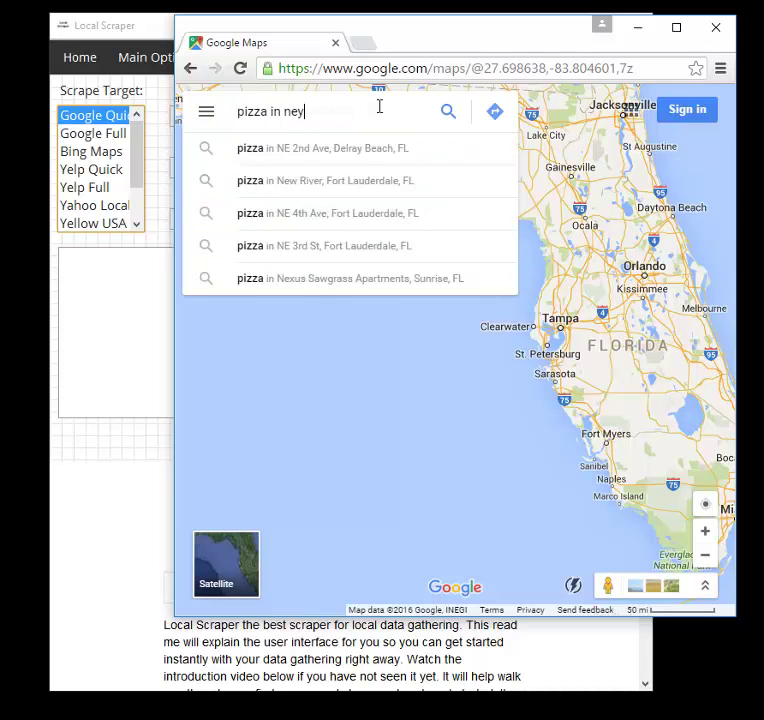
key(BackSpace)
key(BackSpace)
text(w o)
key(BackSpace)
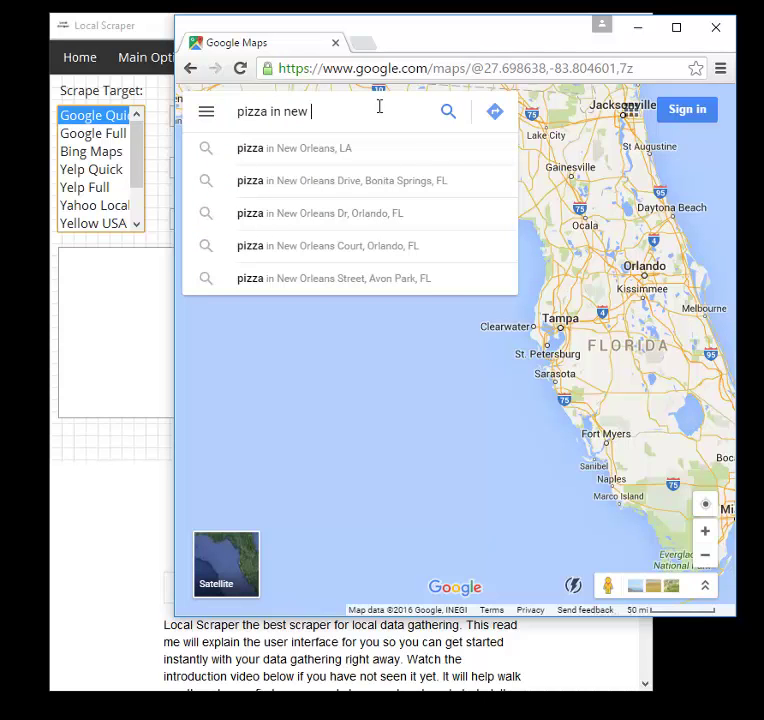
text(y)
click(358, 149)
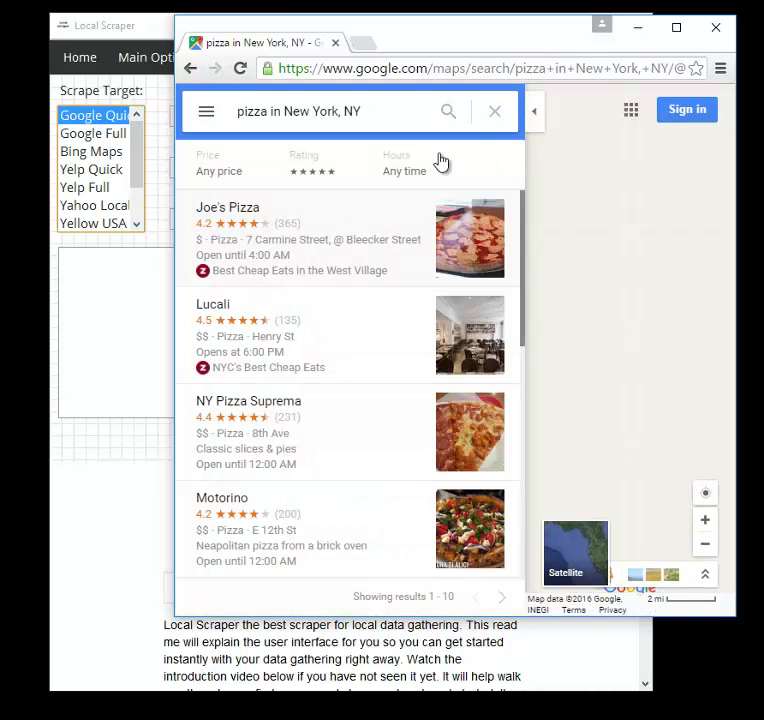
Step: Copy the full page address of the New York pizza search results
click(496, 72)
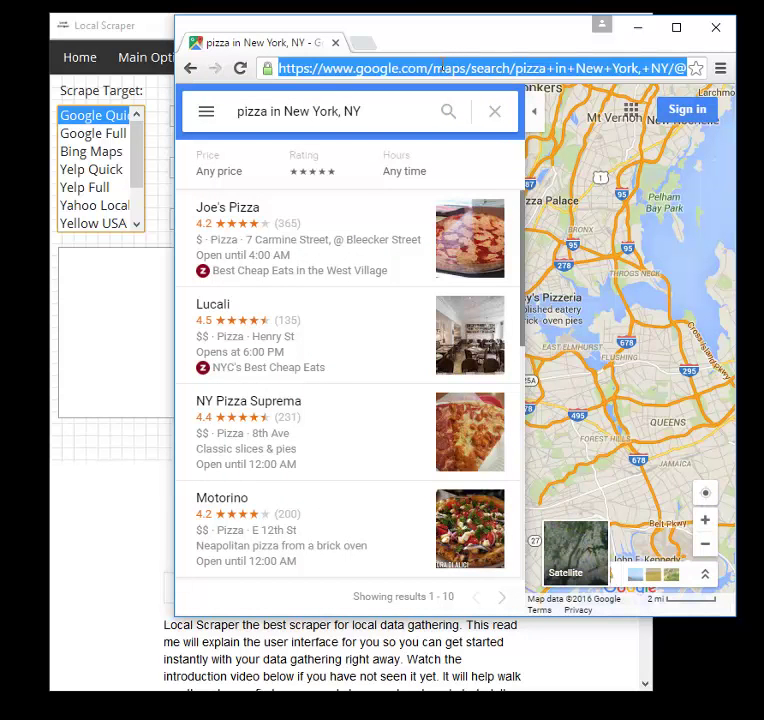
click(444, 67)
drag(444, 67, 612, 84)
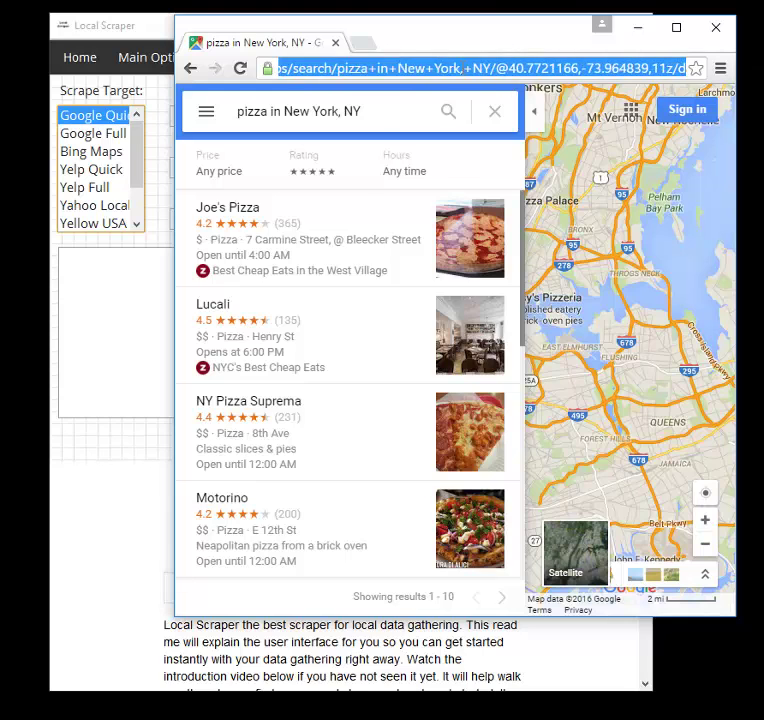
click(463, 68)
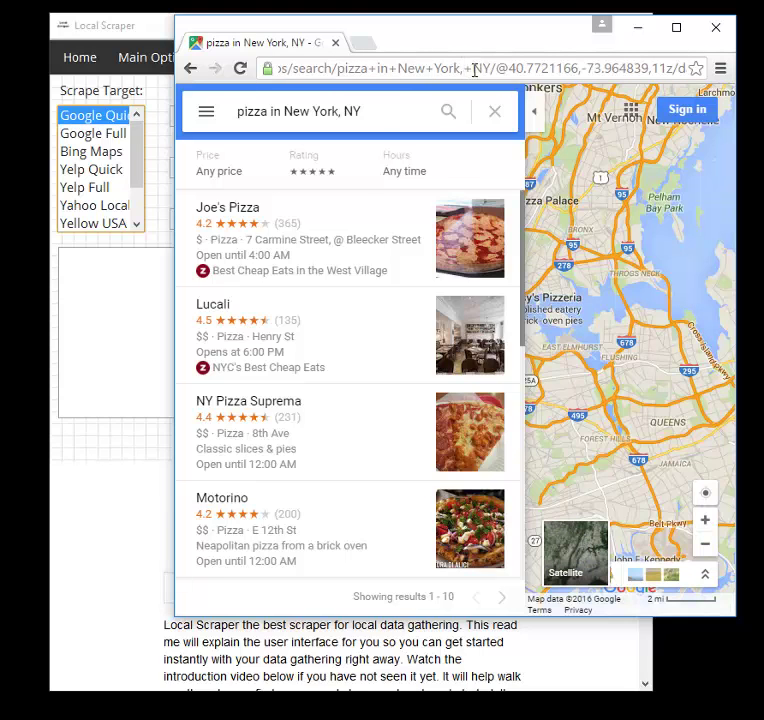
key(ctrl+a)
key(ctrl+c)
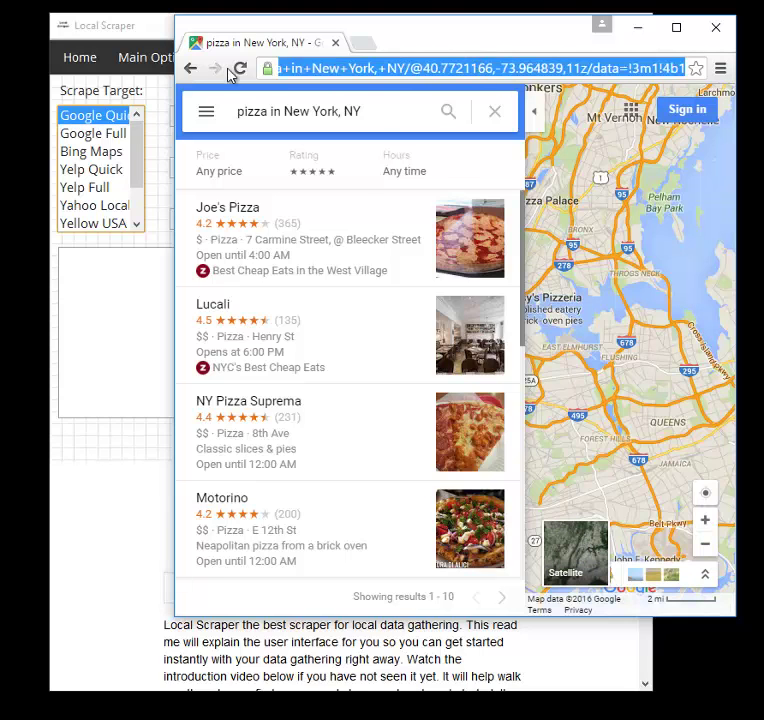
Step: Switch to Local Scraper and paste the copied Google Maps search address as the Custom Url
click(150, 92)
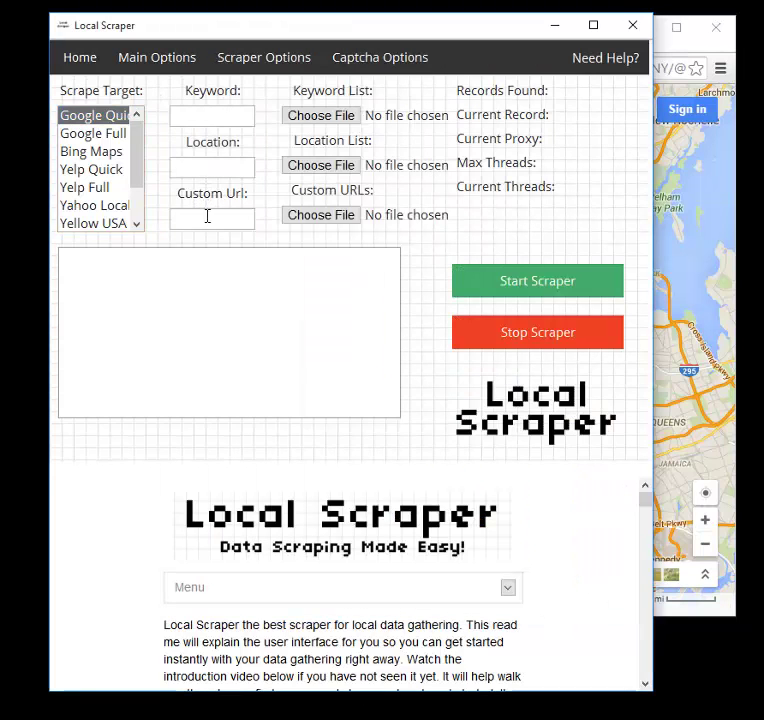
click(206, 217)
key(ctrl+v)
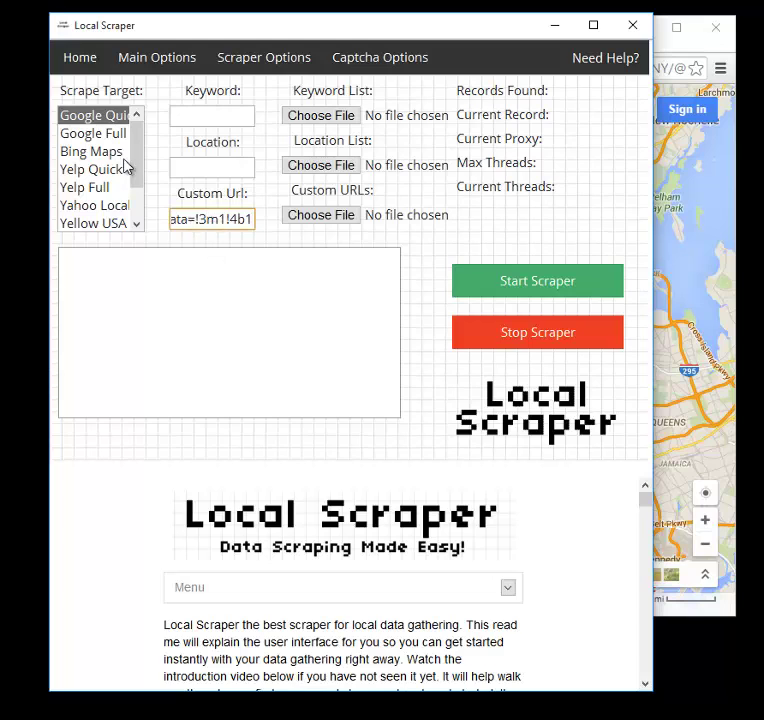
drag(250, 218, 5, 205)
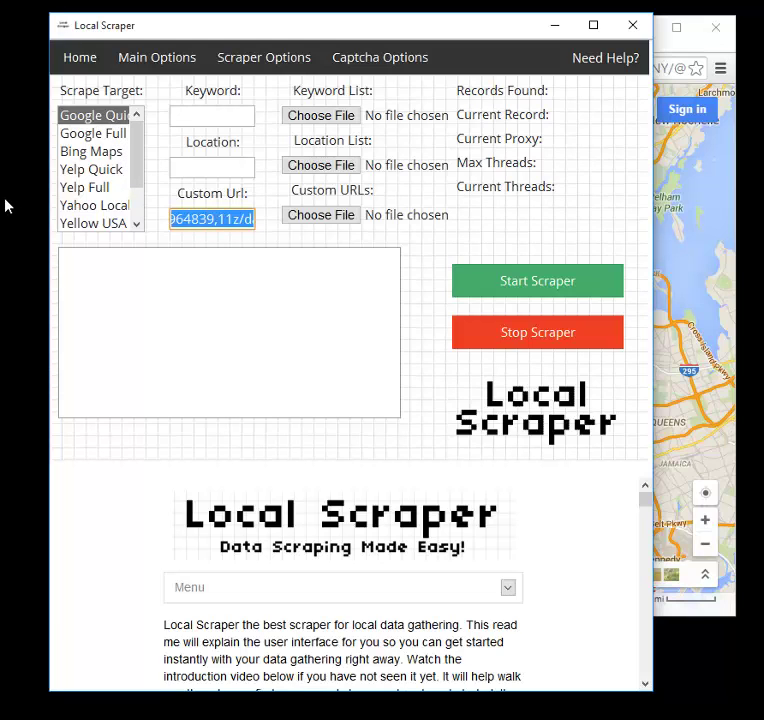
click(176, 218)
drag(176, 218, 202, 187)
key(Left)
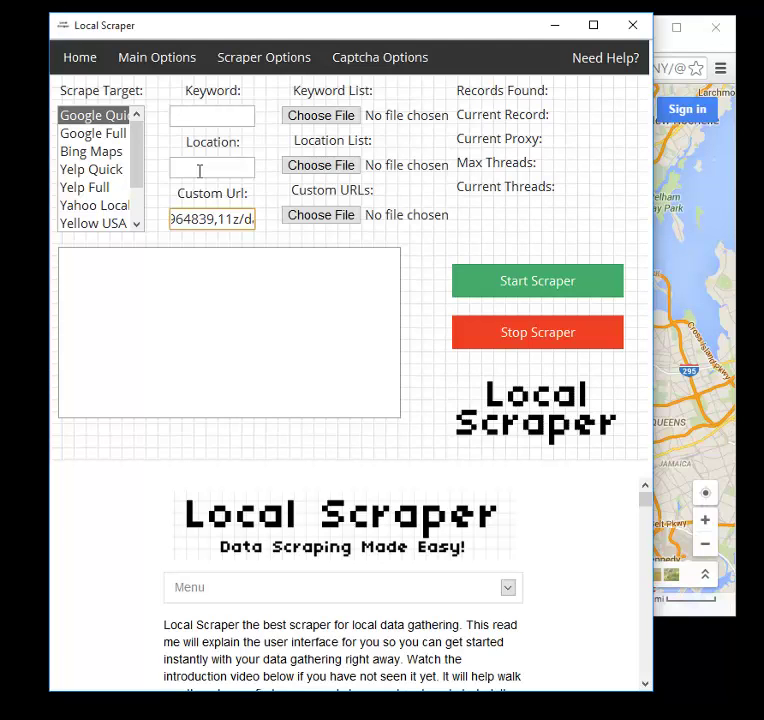
Step: Switch back to Google Maps and look through the first page of pizza results
key(alt+Tab)
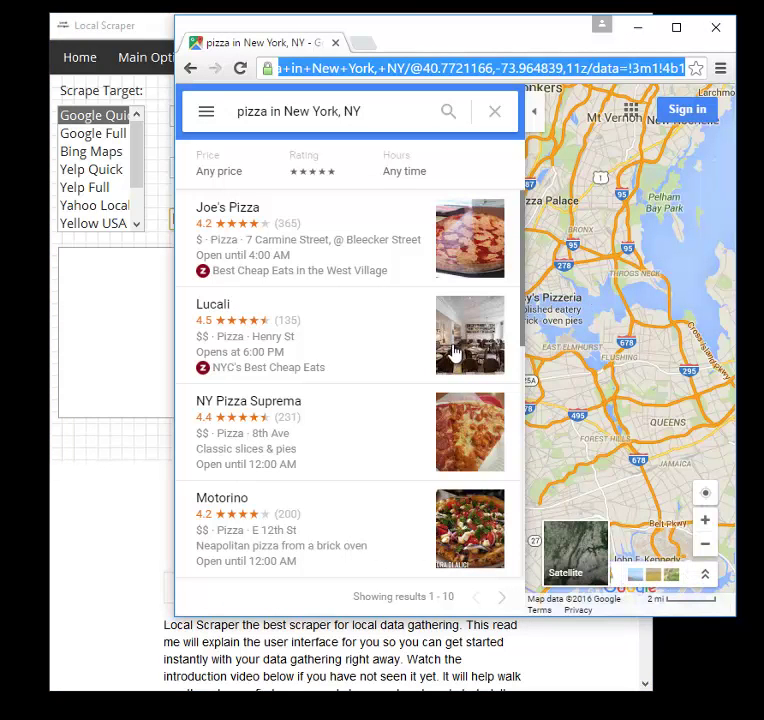
scroll(407, 330, down, 4)
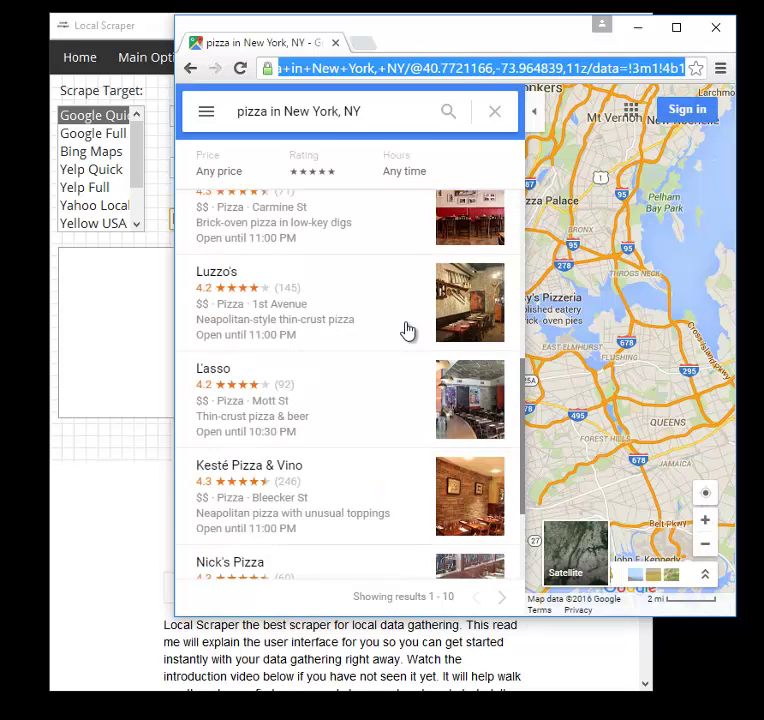
scroll(414, 331, up, 4)
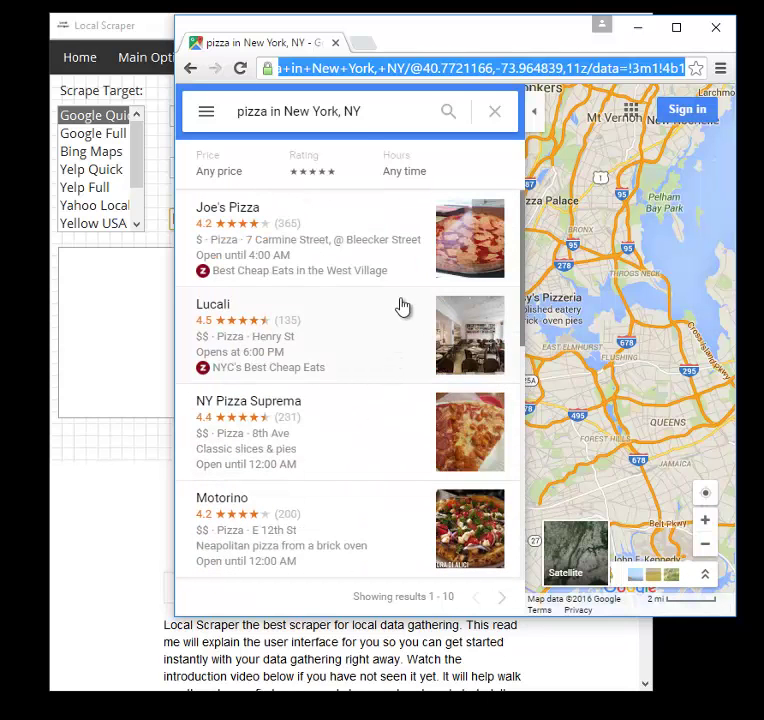
scroll(375, 338, down, 4)
scroll(375, 338, down, 1)
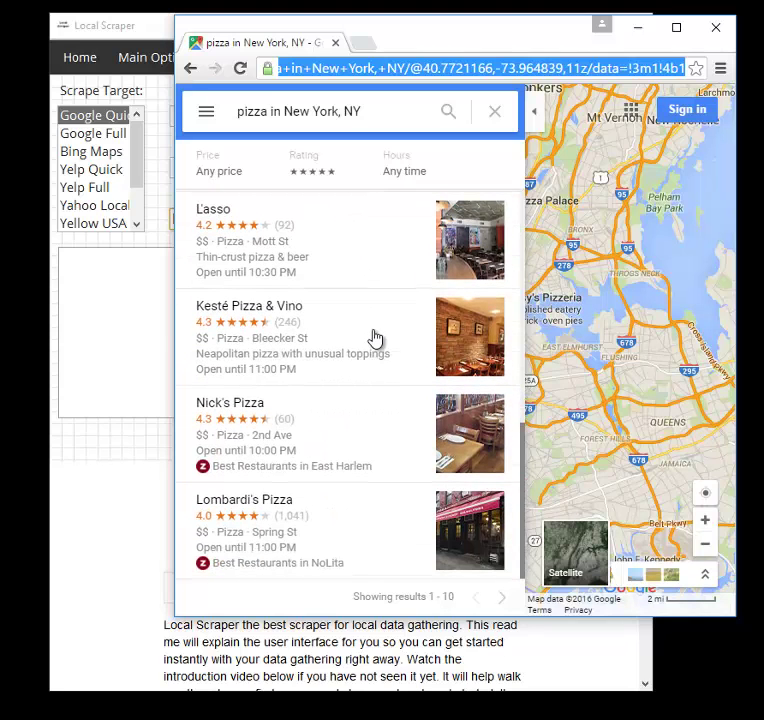
scroll(378, 411, up, 5)
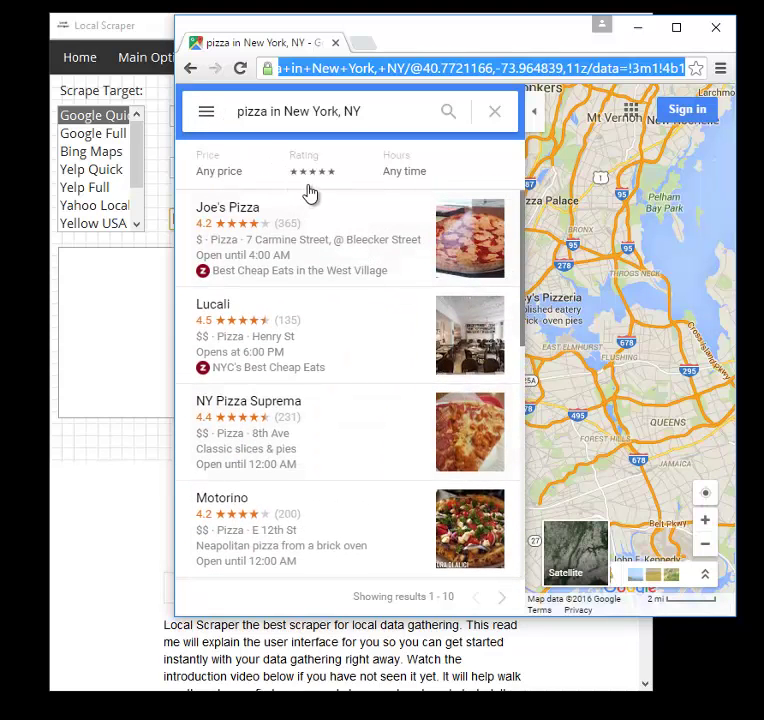
Step: Refine the pizza results to the $$ price level and apply the filter
click(228, 175)
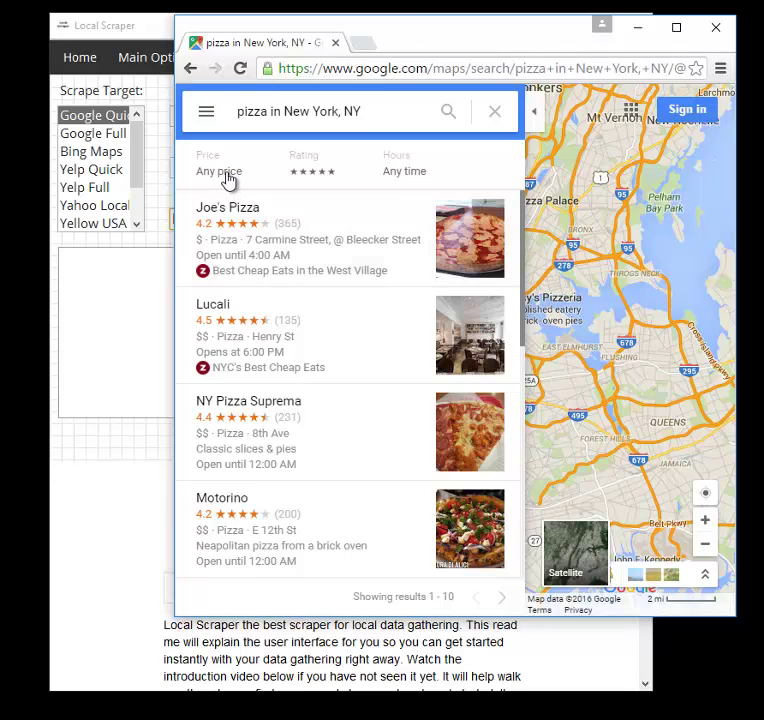
click(350, 220)
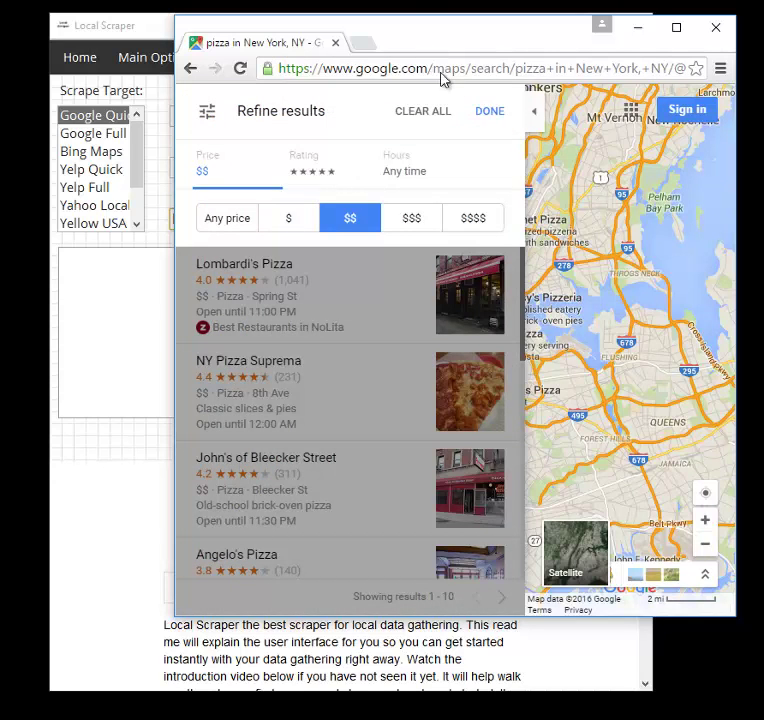
click(478, 115)
Step: Examine the full page address of the $$-filtered New York pizza results, including its coordinates and data part
click(483, 70)
click(480, 68)
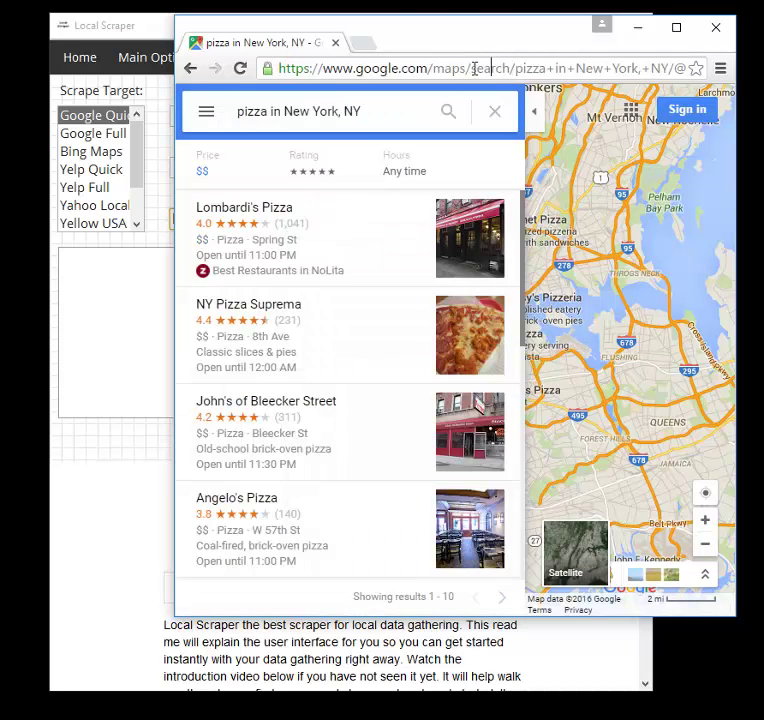
drag(480, 68, 437, 68)
key(shift+End)
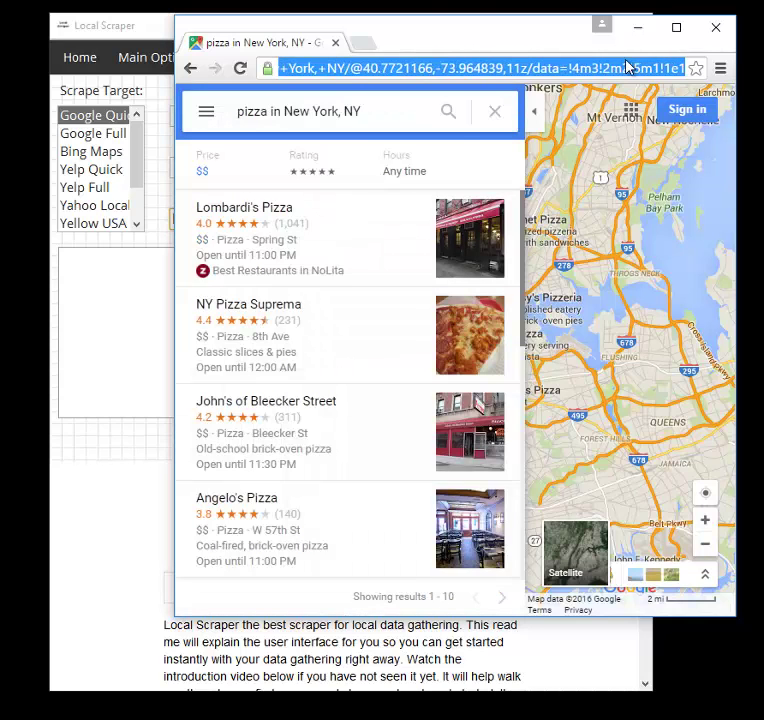
click(624, 68)
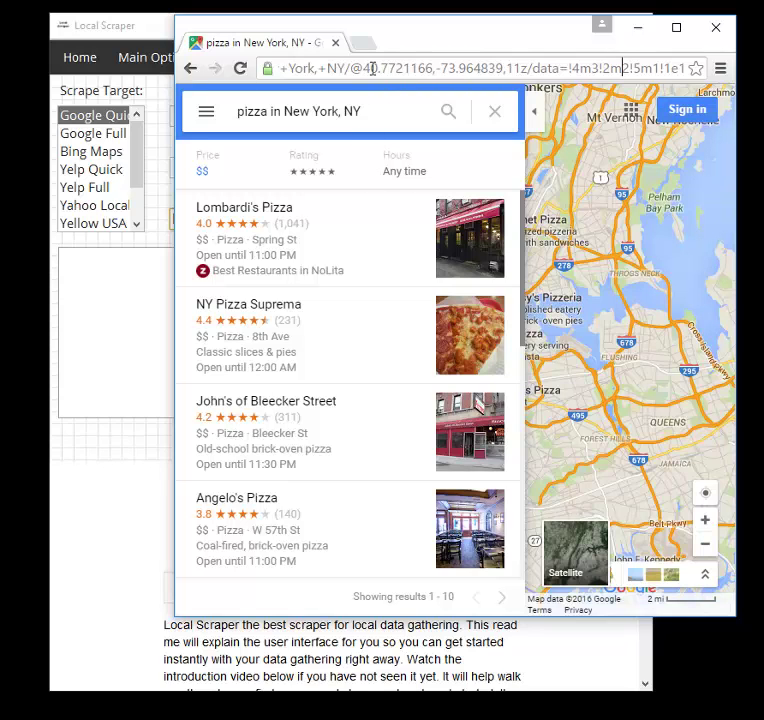
drag(430, 68, 218, 70)
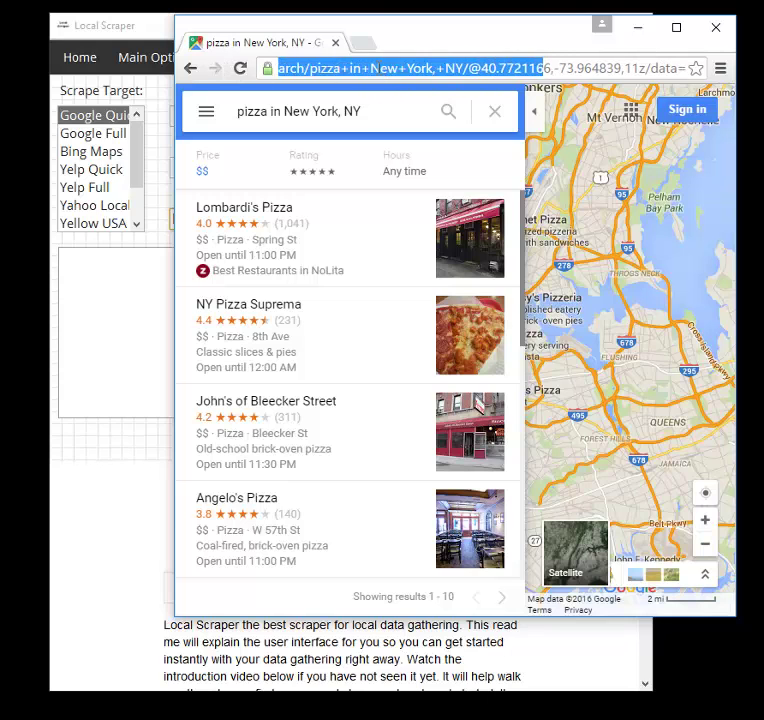
click(324, 108)
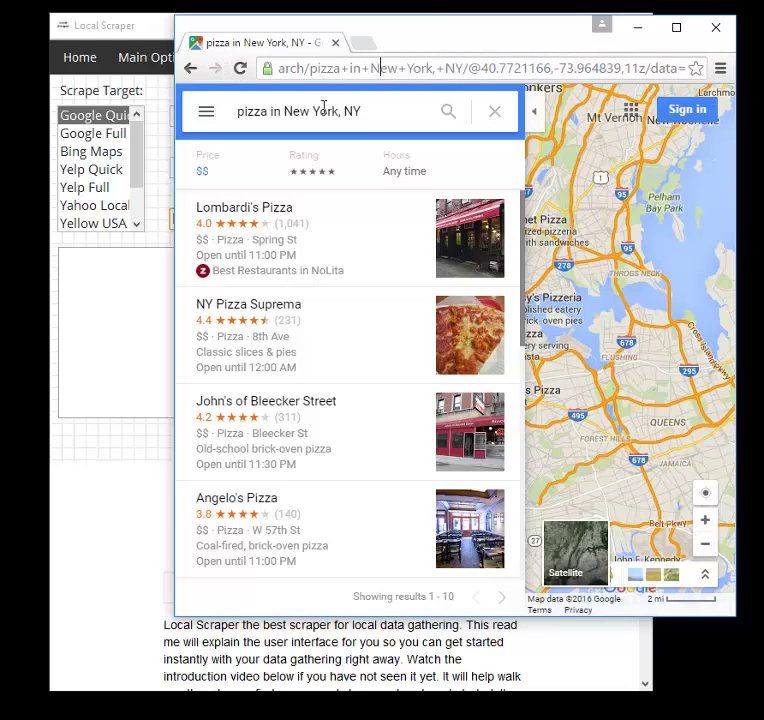
click(394, 77)
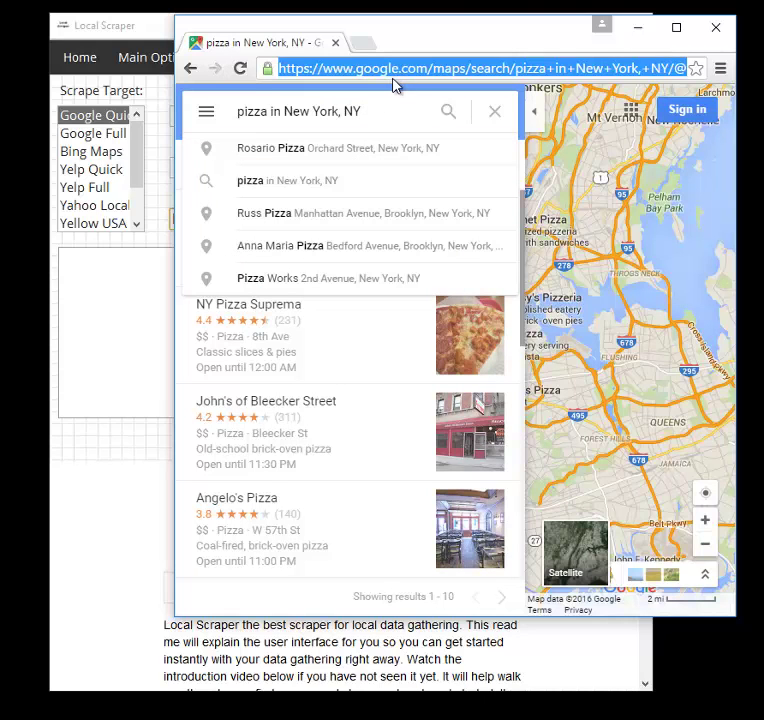
Step: Switch to Local Scraper, clear the Custom Url, and shift the window slightly aside
click(158, 55)
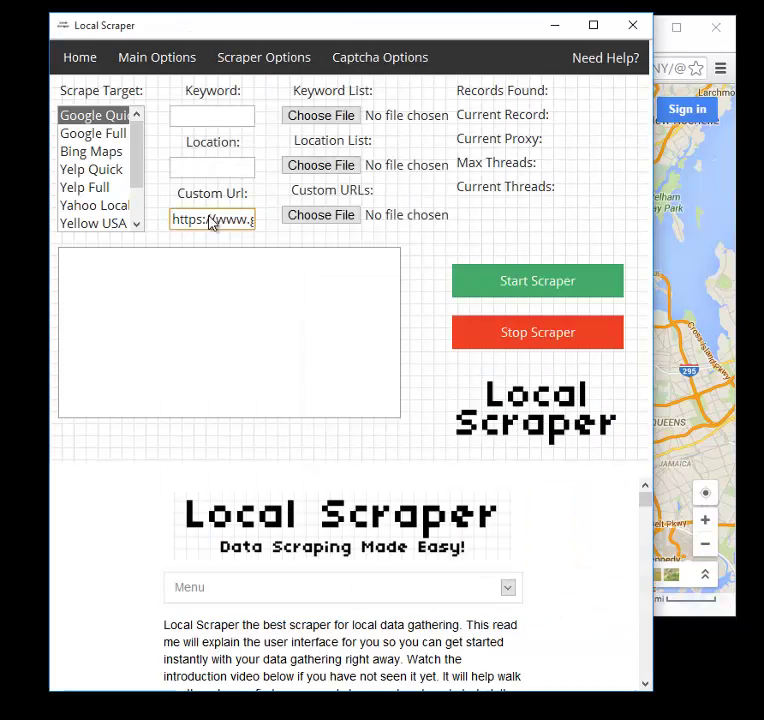
key(ctrl+a)
key(BackSpace)
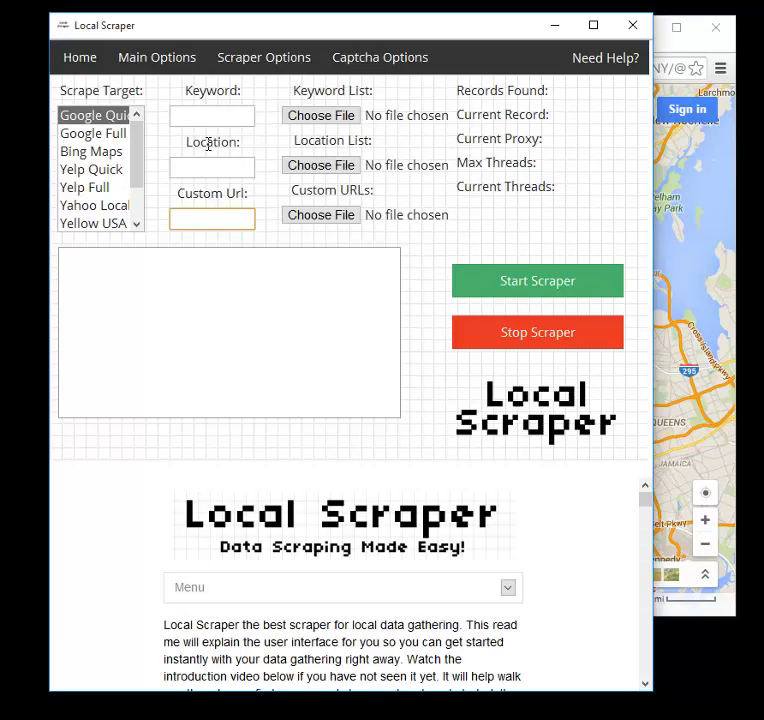
click(206, 121)
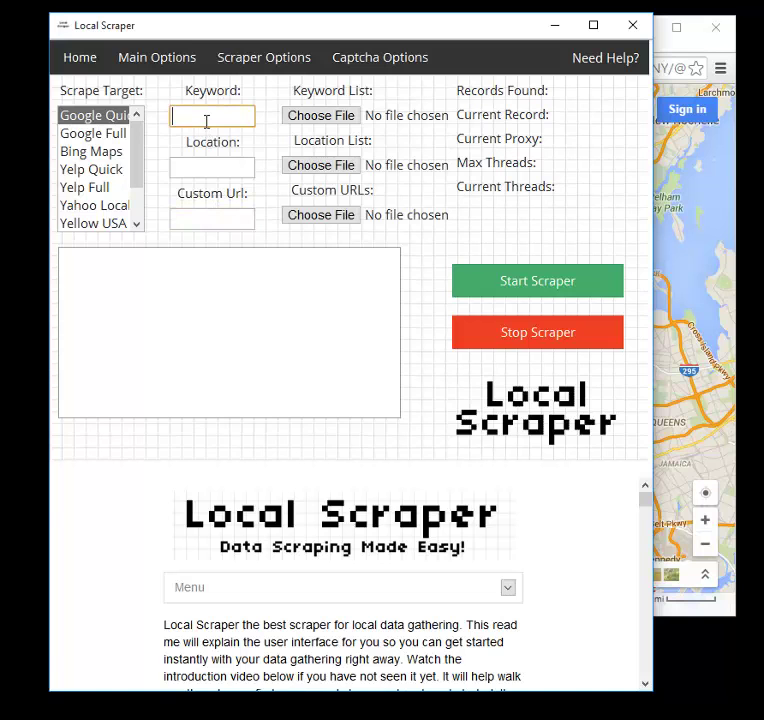
drag(193, 37, 165, 36)
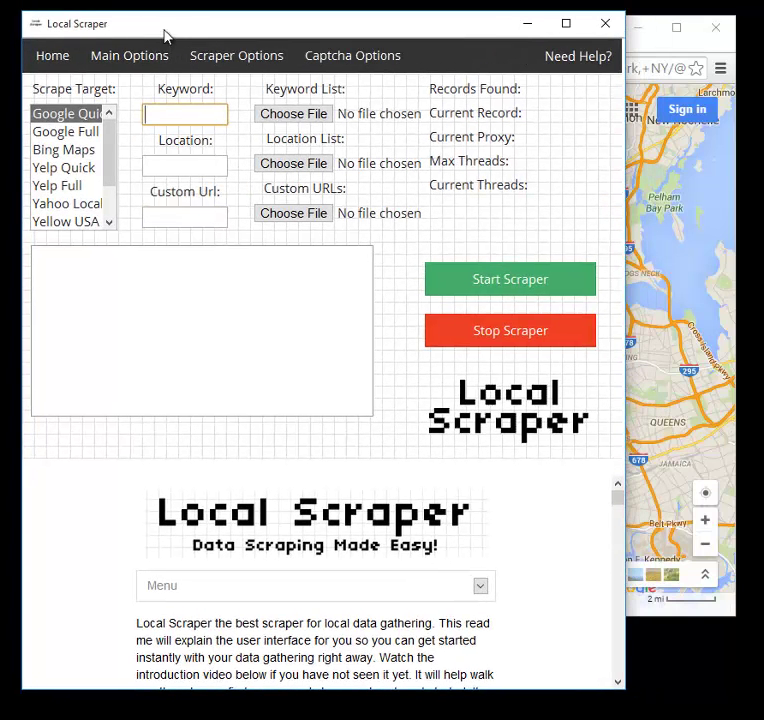
Step: Try Google Full as the scrape target and return to Google Quick
click(174, 162)
click(89, 131)
click(92, 116)
click(96, 130)
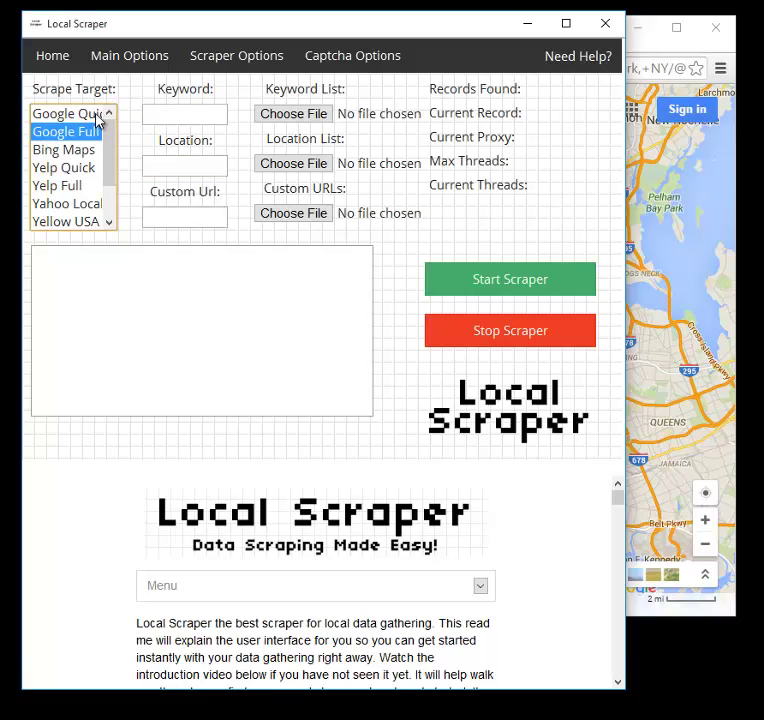
click(100, 114)
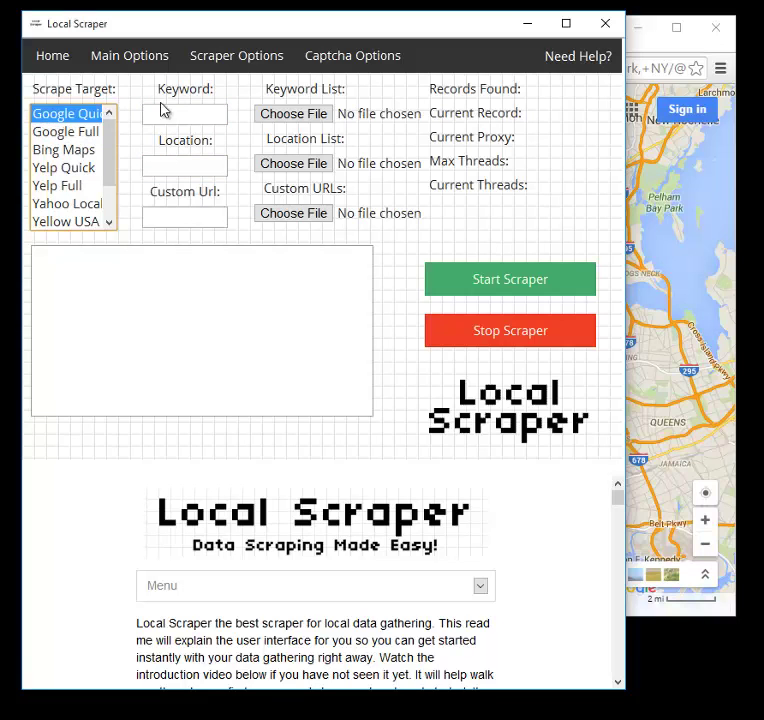
Step: Switch to Google Maps and highlight the whole search phrase "pizza in New York, NY" to examine its wording
click(643, 48)
click(390, 110)
drag(390, 110, 244, 104)
key(End)
key(shift+Left)
key(shift+Left)
key(shift+Left)
key(shift+Left)
key(shift+Left)
key(shift+Left)
key(shift+Left)
key(shift+Left)
key(shift+Left)
key(shift+Left)
key(shift+Left)
key(shift+Left)
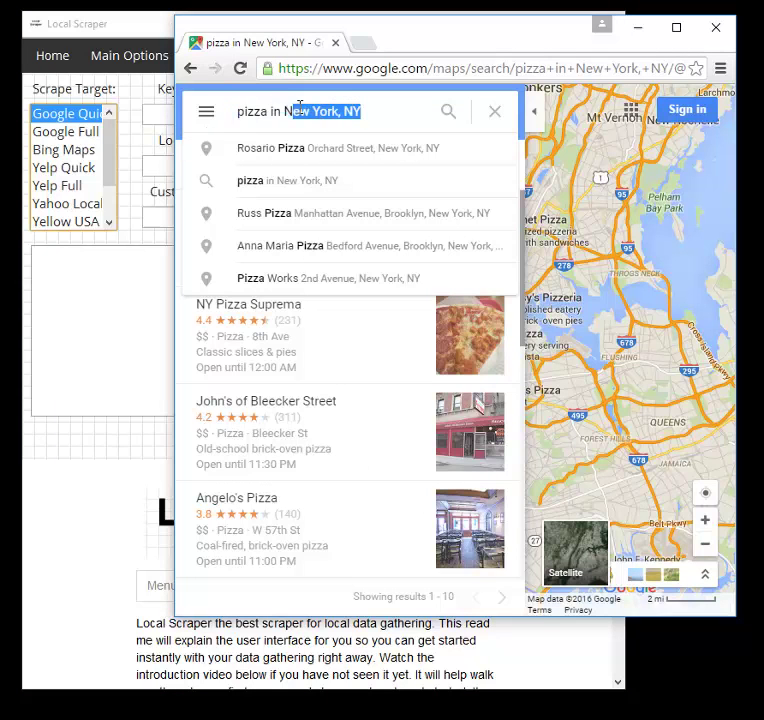
key(shift+Right)
key(shift+Right)
key(shift+Right)
key(shift+Right)
key(shift+Right)
key(shift+Left)
key(shift+Left)
key(shift+Left)
key(shift+Left)
key(shift+Left)
key(shift+Left)
key(shift+Left)
key(shift+Left)
key(shift+Left)
key(shift+Left)
key(shift+Left)
key(shift+Left)
key(shift+Left)
key(shift+Left)
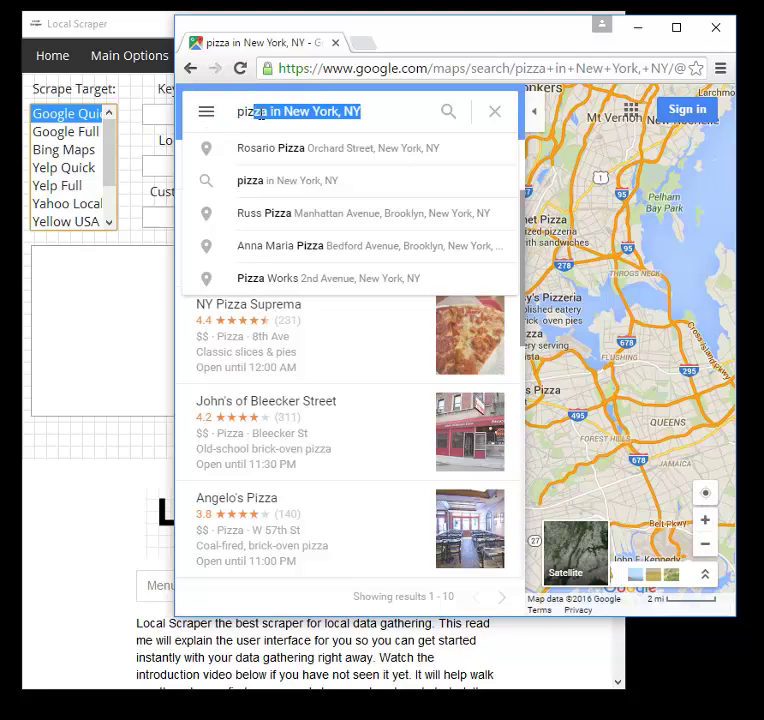
click(357, 115)
shift+click(238, 114)
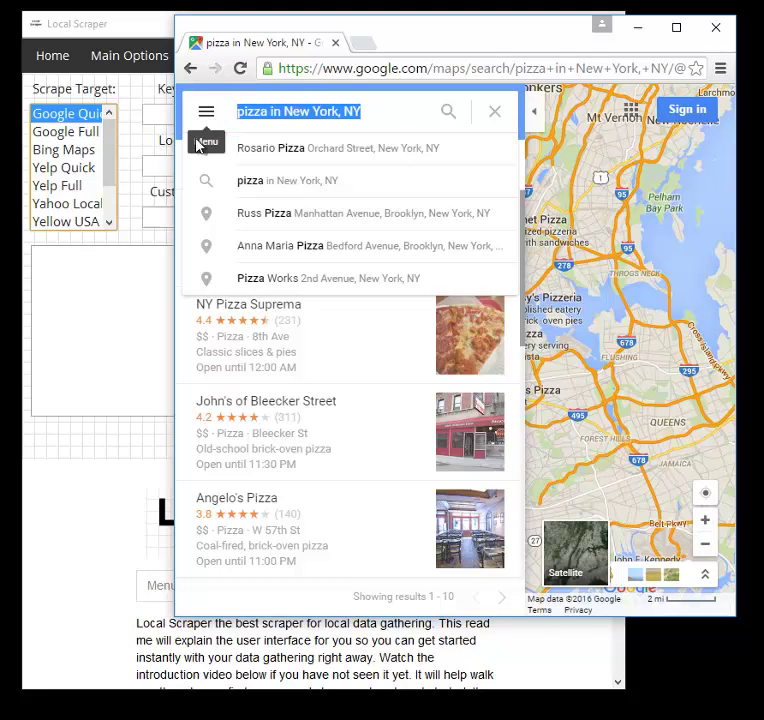
Step: Switch to Local Scraper and enter "pizza in key west florida" as the Keyword, keeping Location empty
click(141, 148)
click(167, 116)
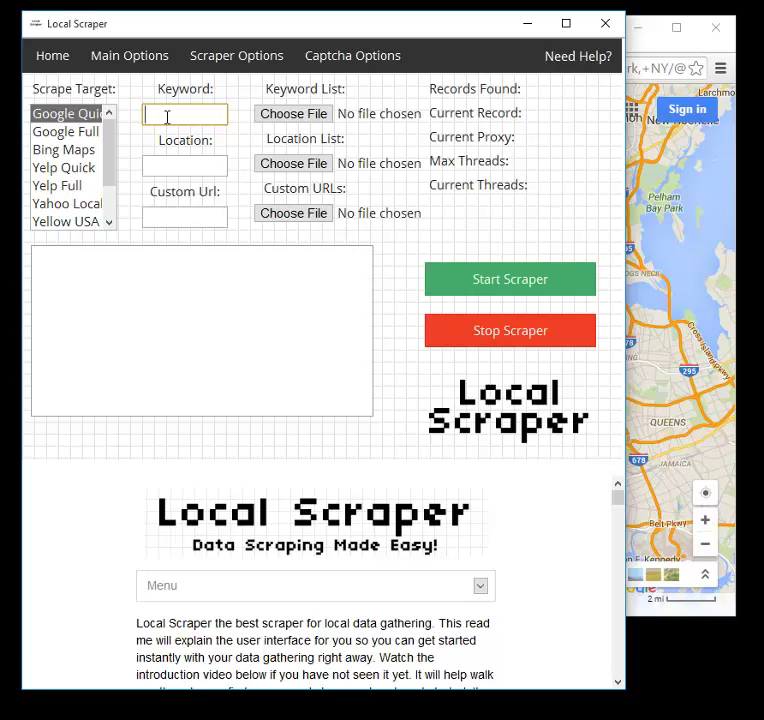
text(pizza in ke)
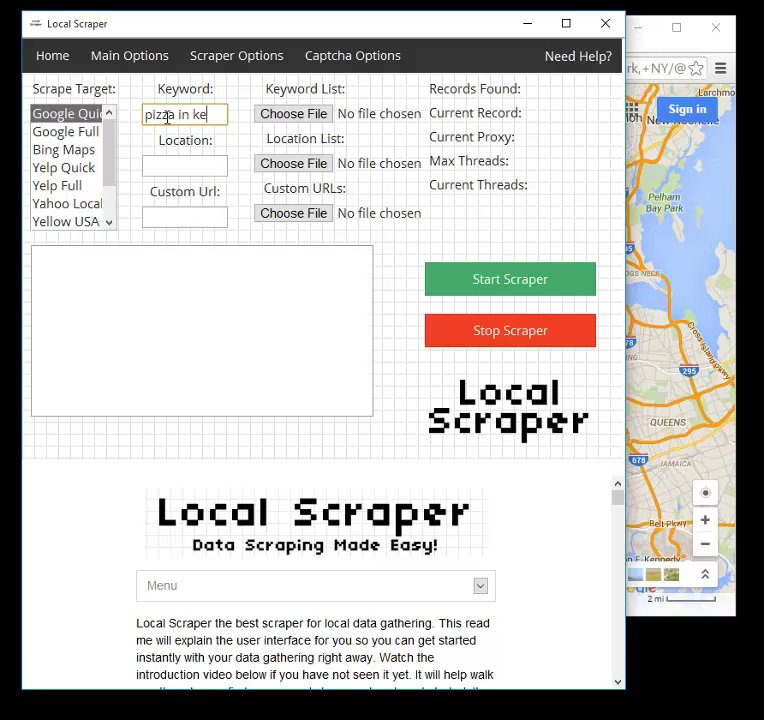
text(y west florida)
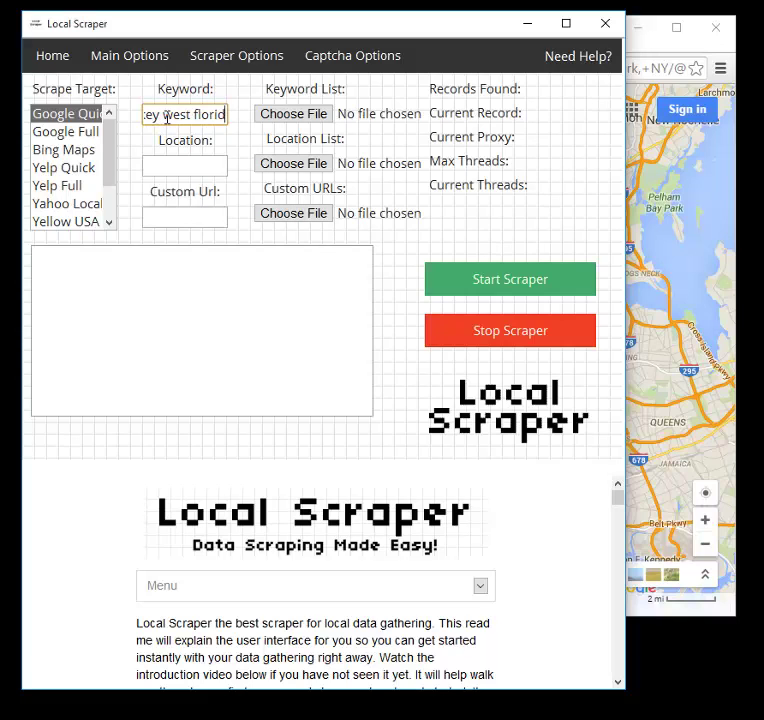
click(171, 163)
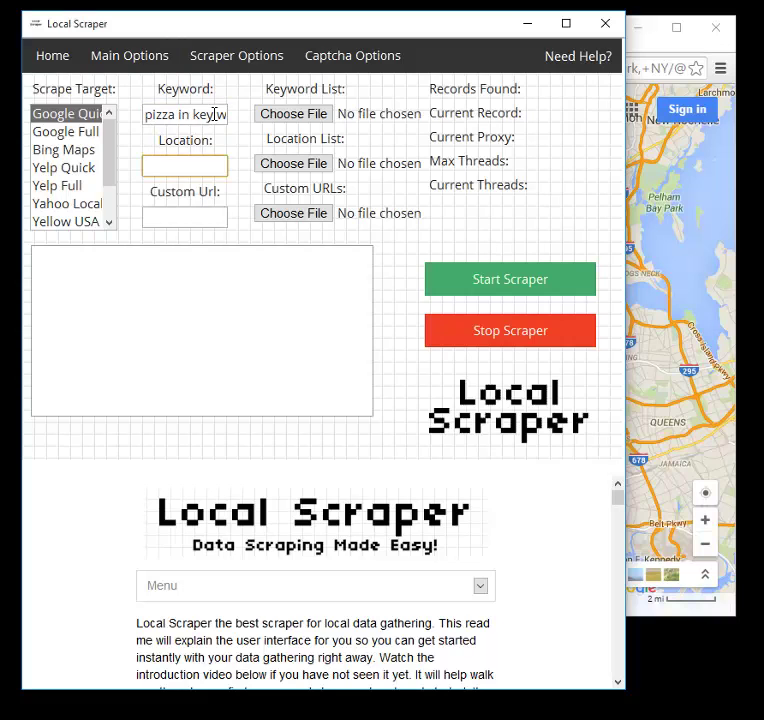
Step: Switch to Google Maps and append "near" to the search phrase "pizza in New York, NY"
click(645, 51)
click(251, 119)
click(254, 112)
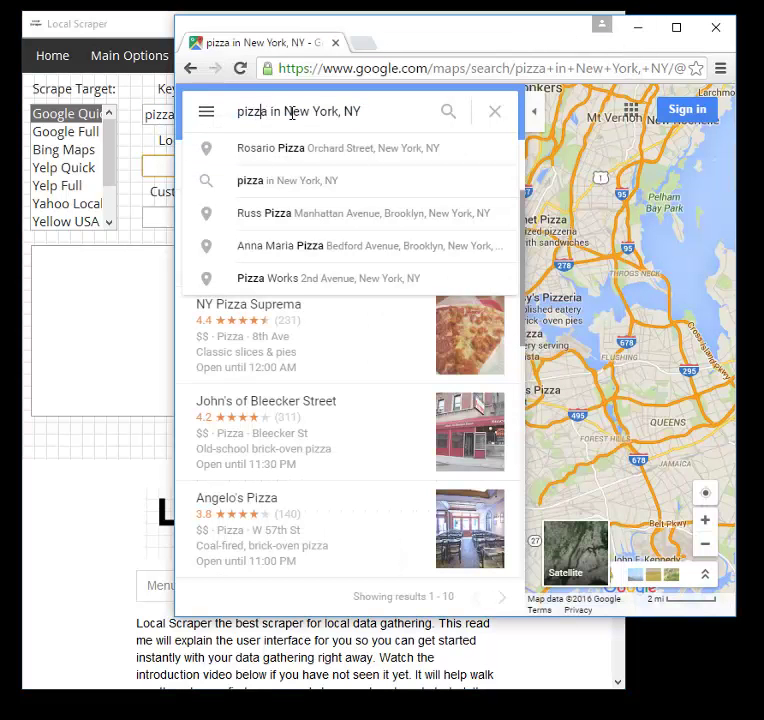
drag(355, 110, 323, 108)
click(376, 116)
text(near)
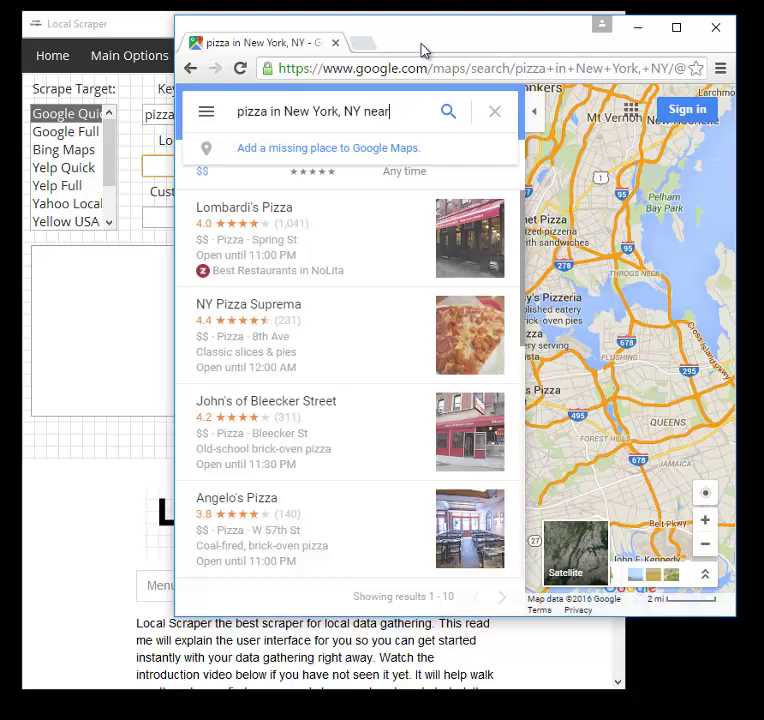
Step: Switch back to Local Scraper and review the Keyword text alongside the empty Location field
click(124, 31)
click(175, 115)
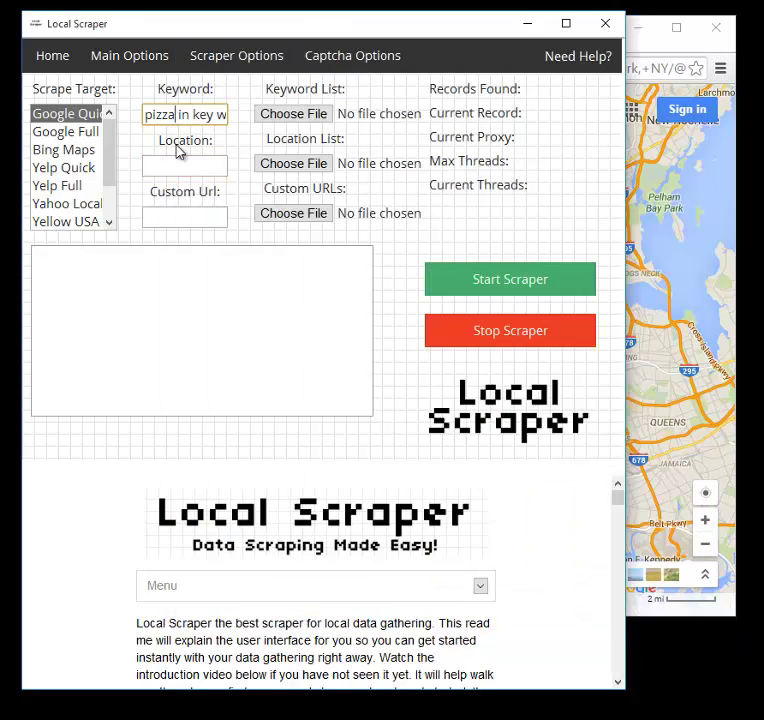
click(180, 168)
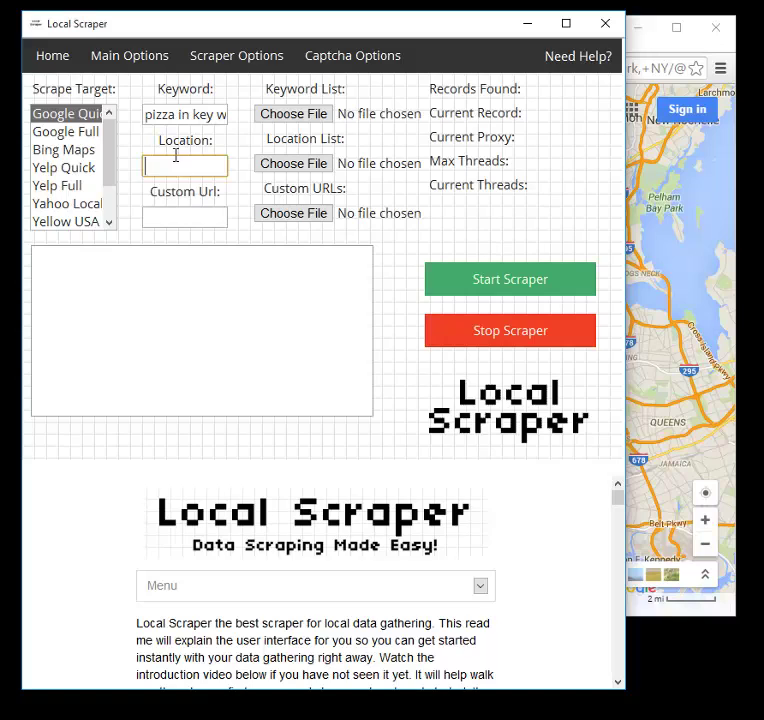
click(175, 115)
drag(175, 115, 145, 114)
click(188, 108)
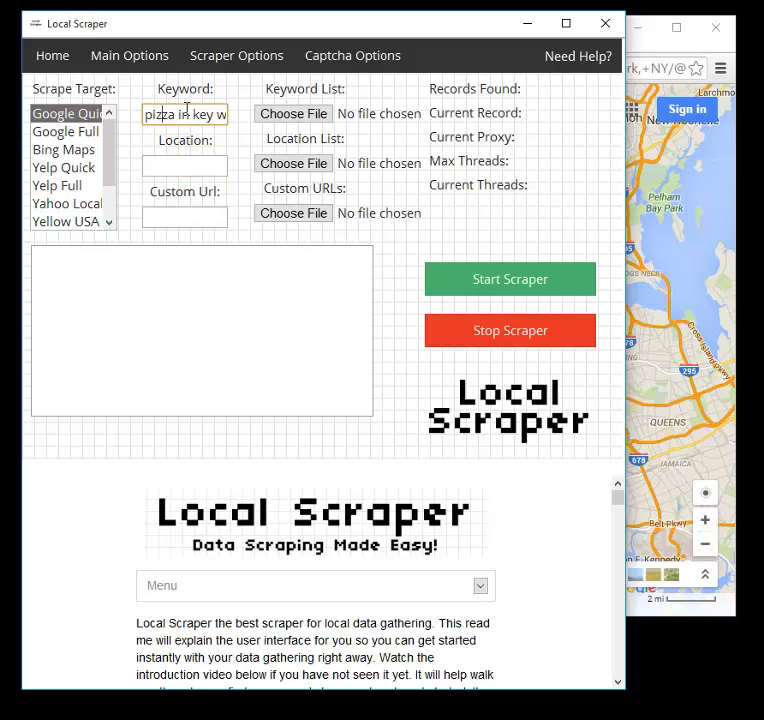
click(195, 163)
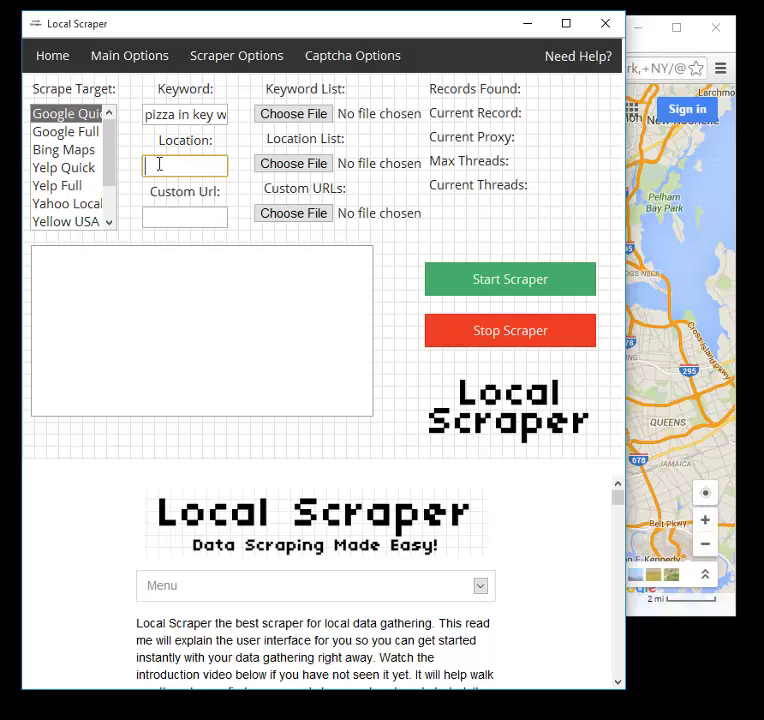
click(197, 114)
triple_click(222, 119)
click(176, 113)
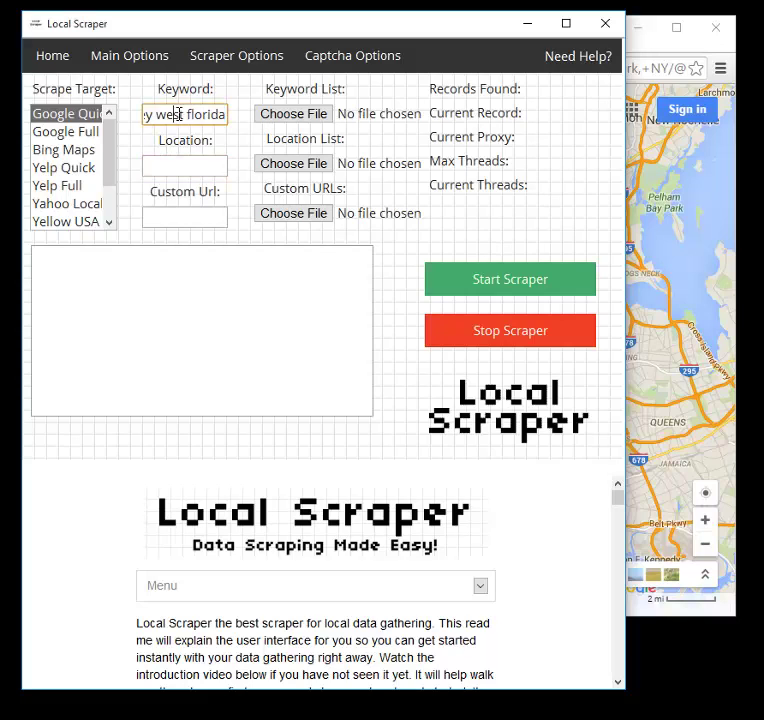
click(184, 164)
click(184, 114)
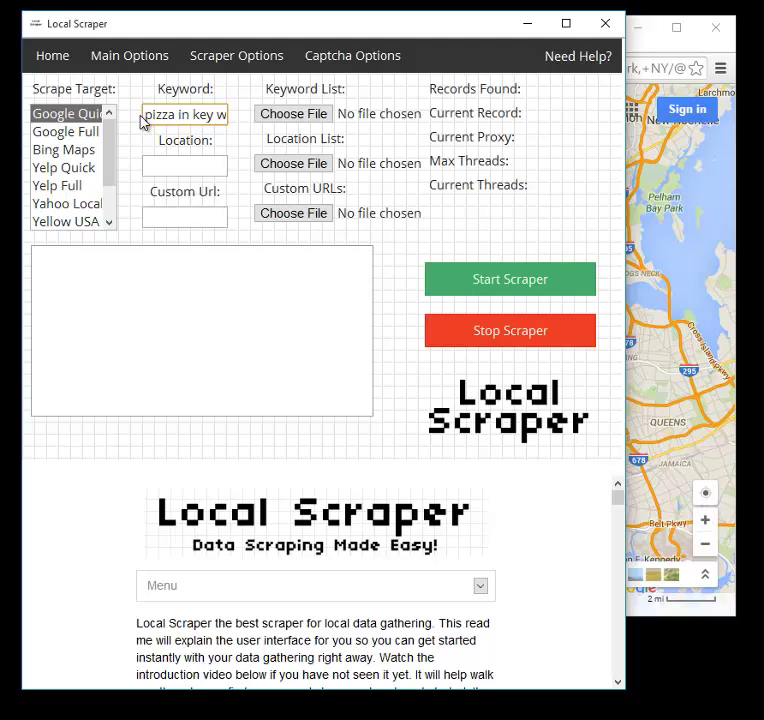
Step: Turn on the Disable "near" in Search option in the scraper's Google language settings and return to the home page
scroll(250, 180, down, 5)
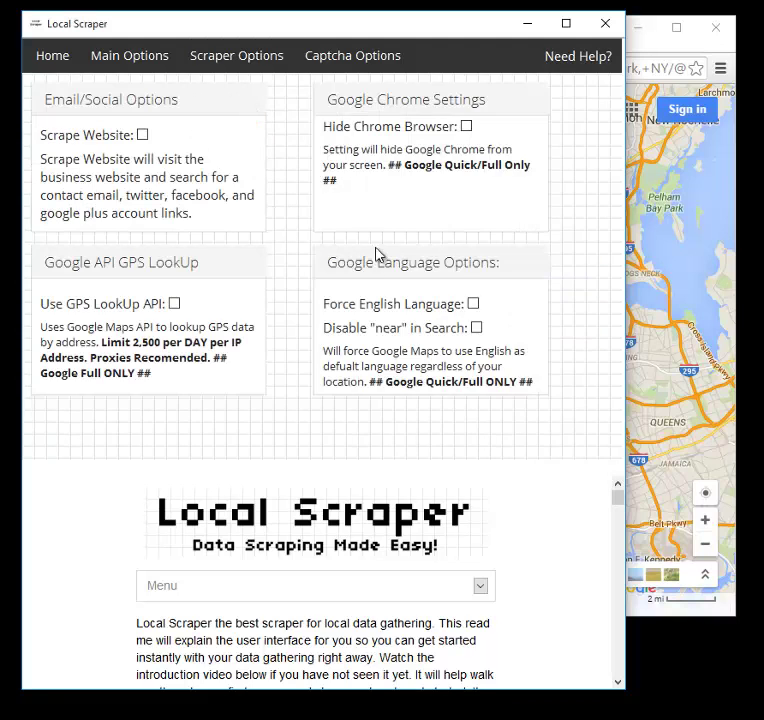
click(477, 329)
click(56, 53)
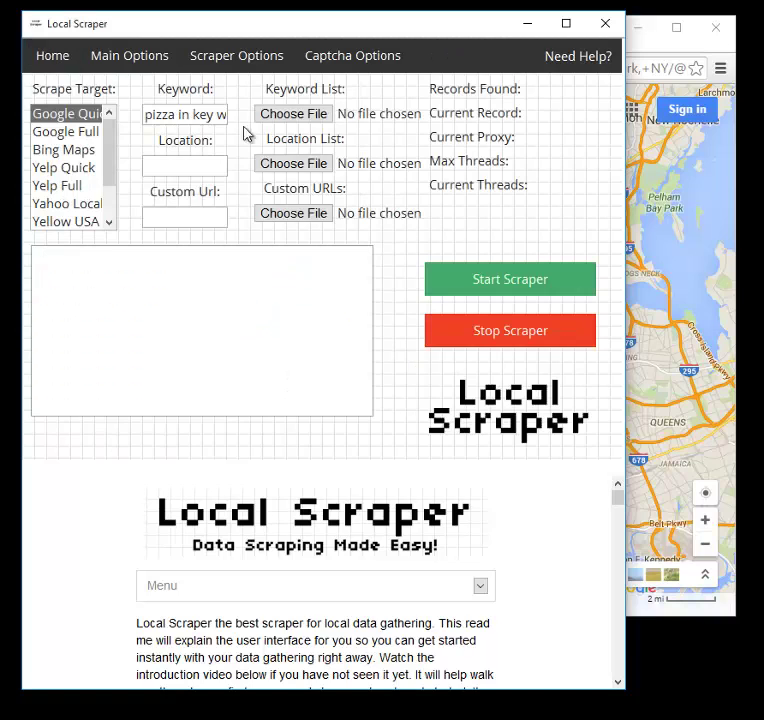
Step: Review the full Keyword text and compare it with the search phrase in Google Maps
drag(153, 114, 262, 113)
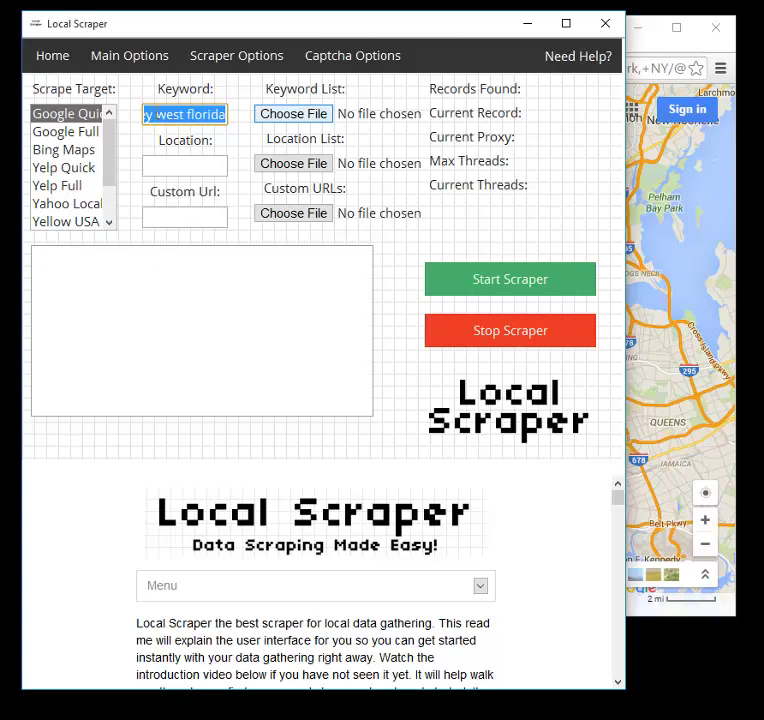
drag(89, 120, 145, 114)
click(168, 114)
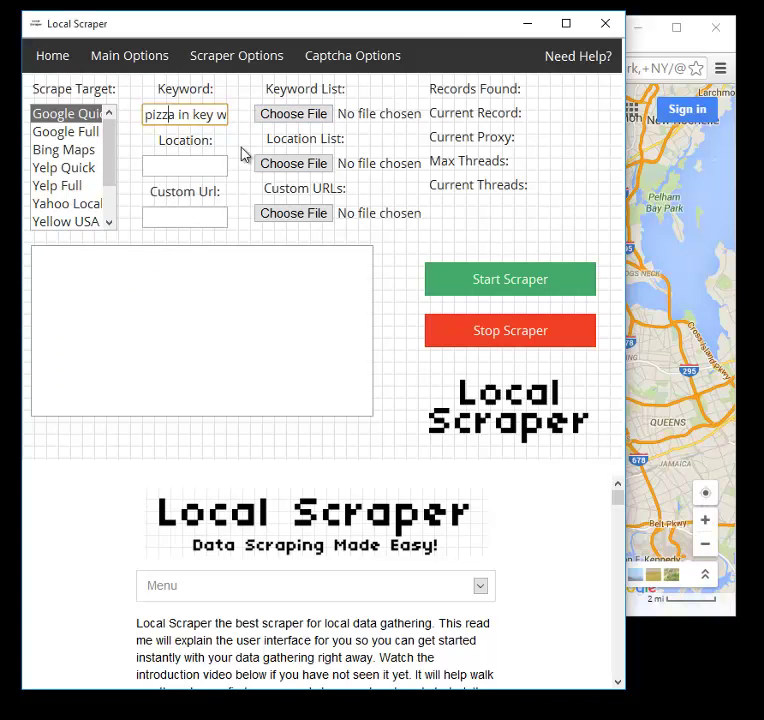
click(658, 56)
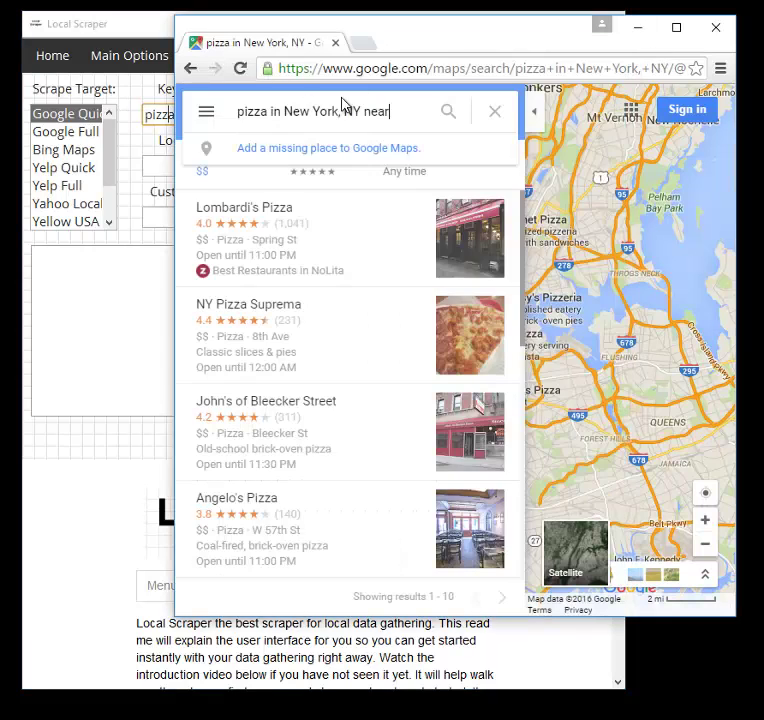
Step: Return to Local Scraper, start the scrape for the entered keyword, and bring its window in front of the opened browser
click(163, 115)
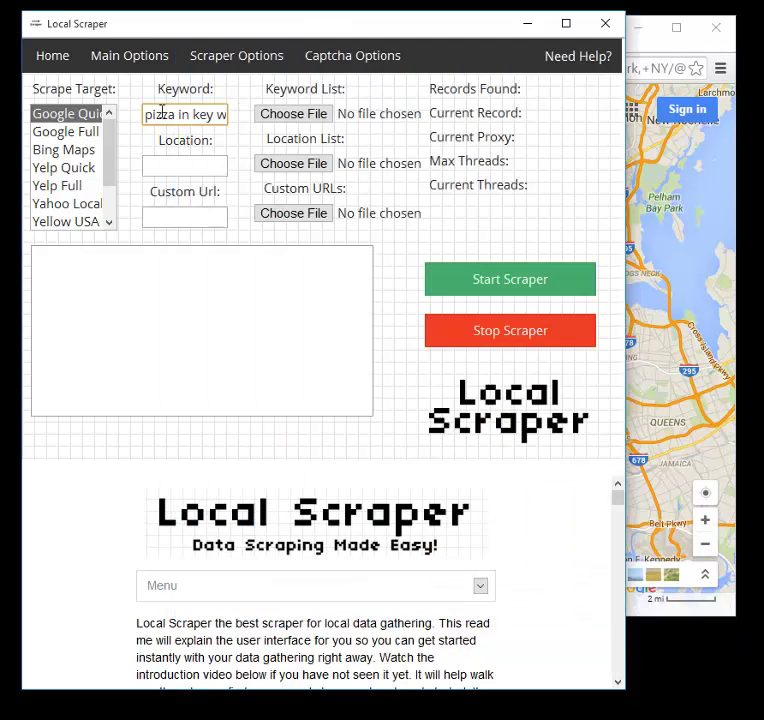
click(505, 280)
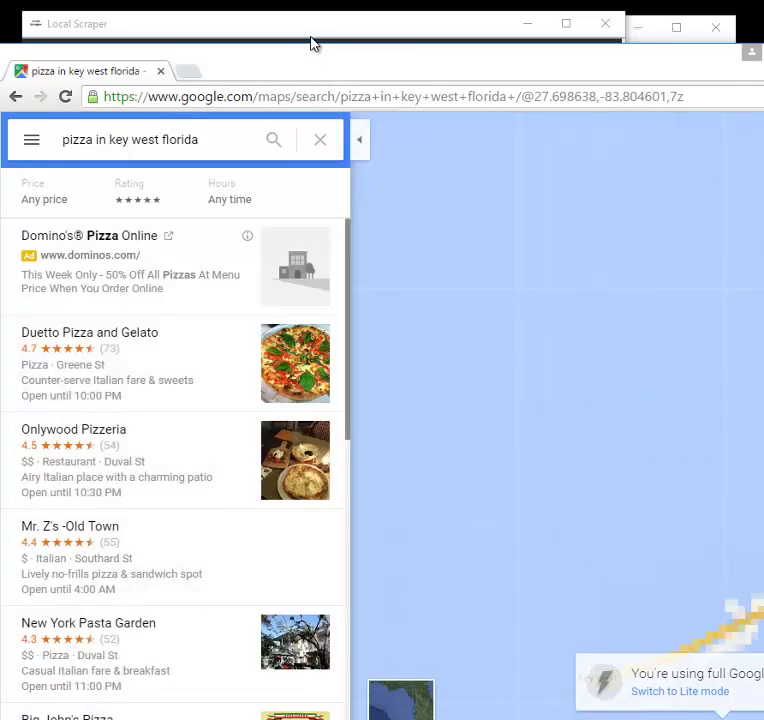
click(311, 30)
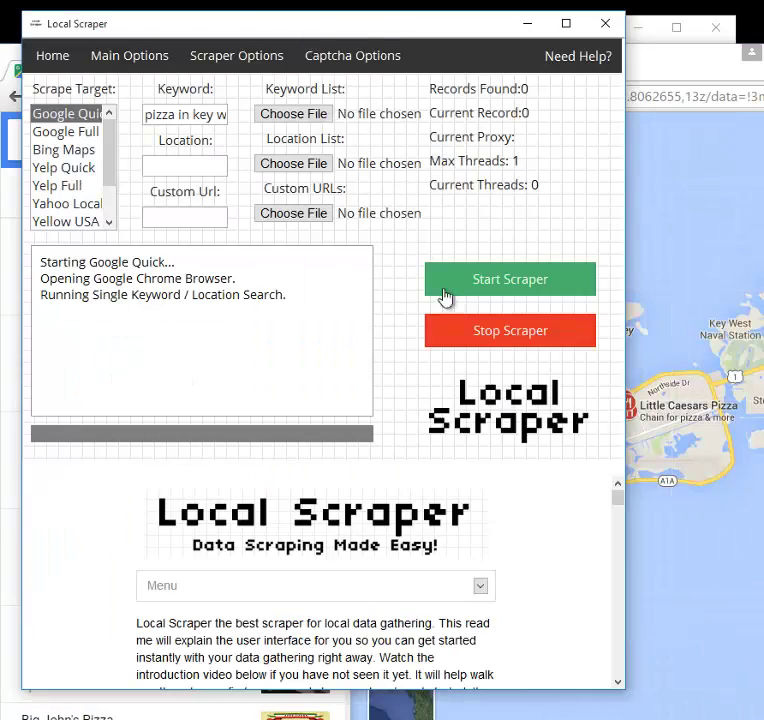
Step: Stop the running scrape, return to Local Scraper, and clear the Keyword field
click(481, 329)
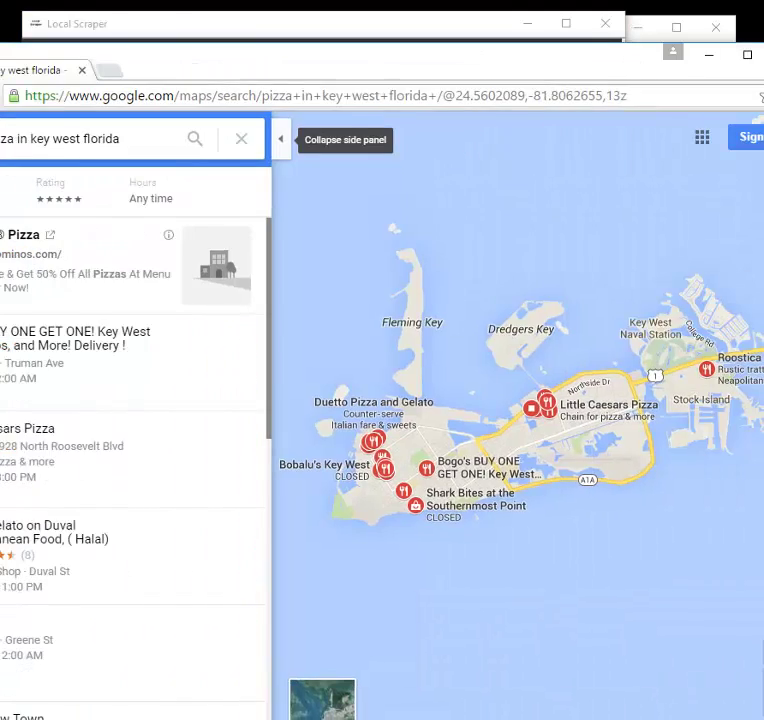
click(243, 197)
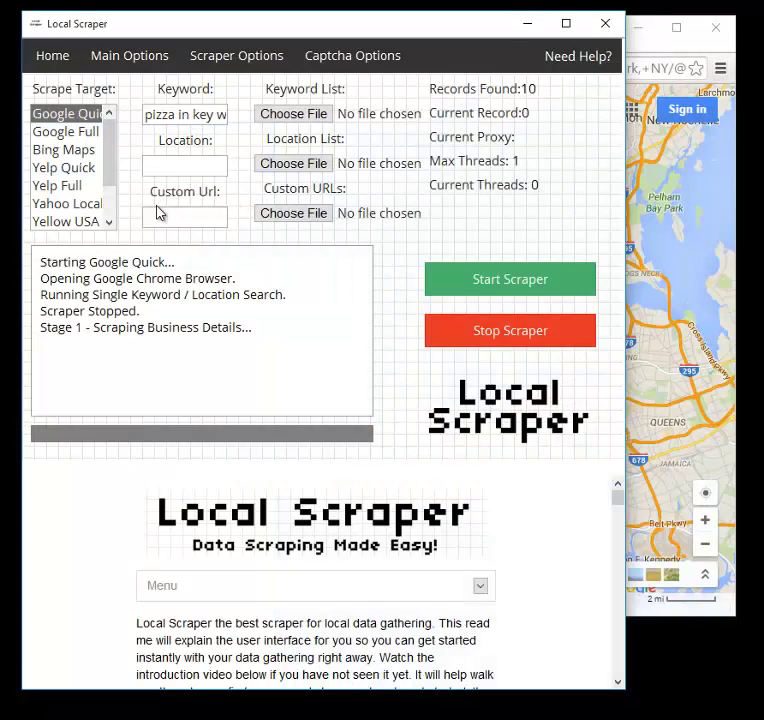
click(172, 118)
key(ctrl+a)
key(BackSpace)
click(172, 167)
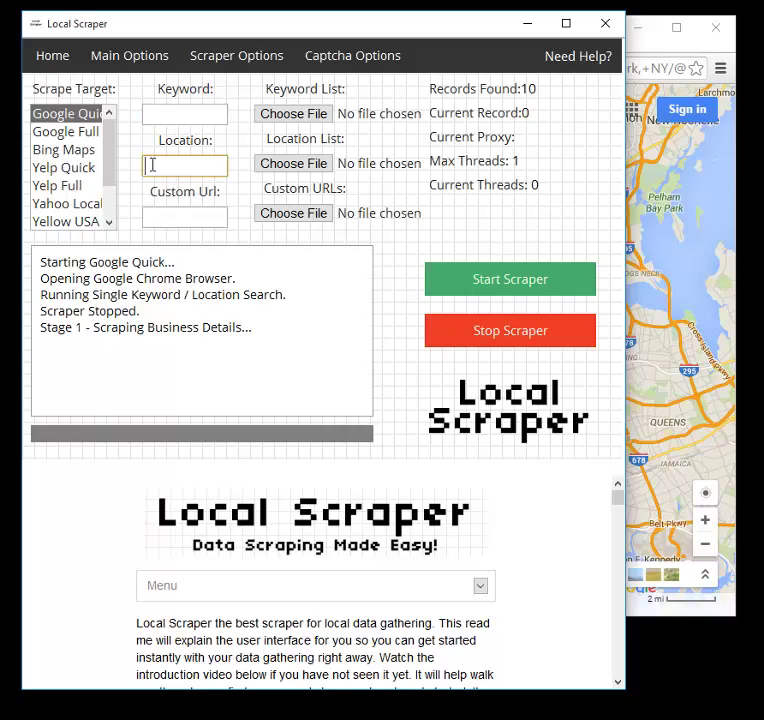
click(75, 113)
click(190, 116)
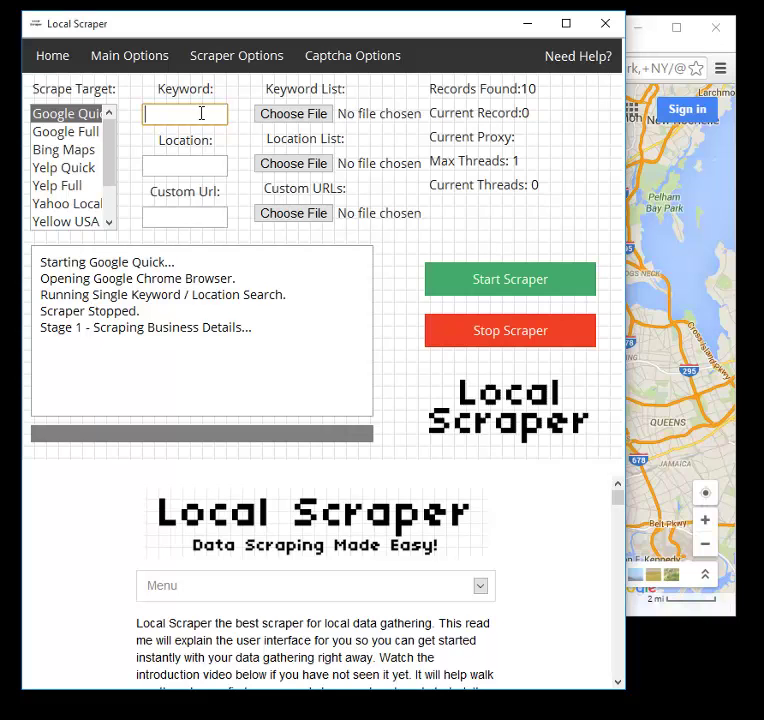
Step: Examine the "pizza in New York, NY near" search phrase in the Google Maps window and return to Local Scraper
click(687, 51)
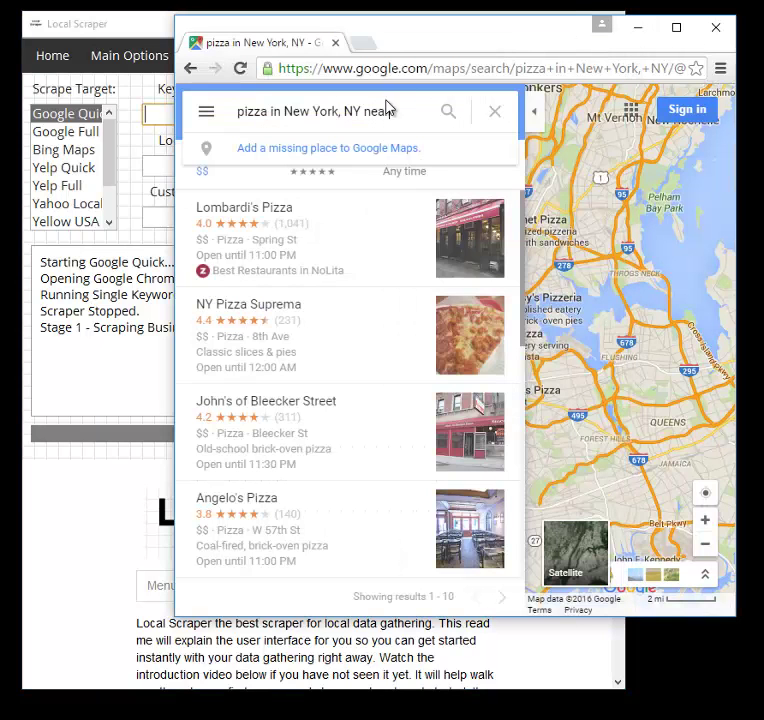
drag(396, 111, 237, 111)
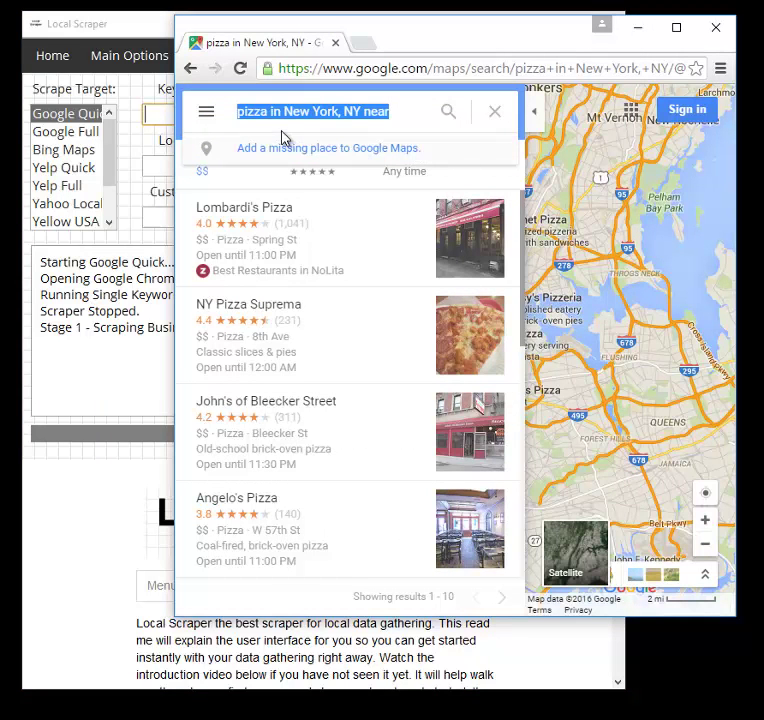
click(256, 113)
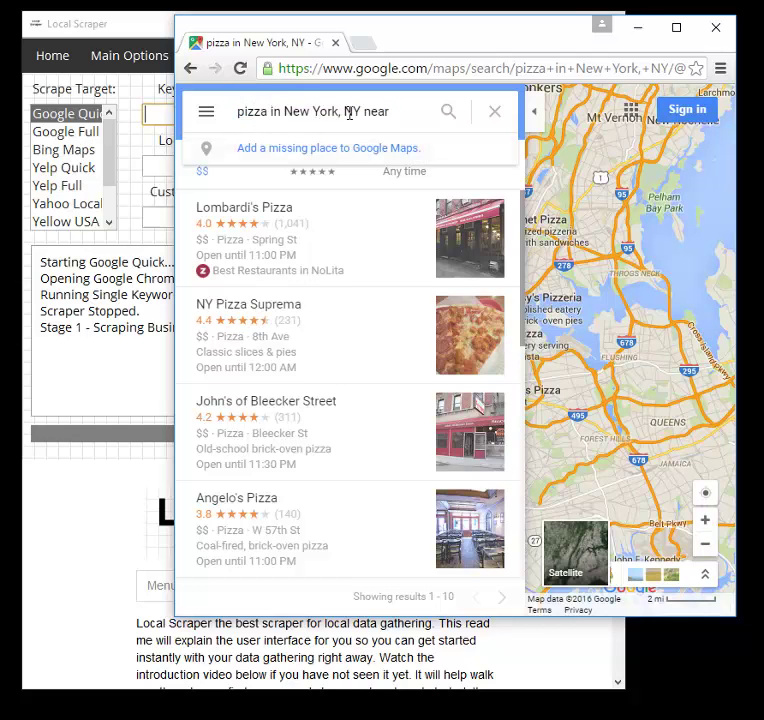
drag(390, 111, 352, 111)
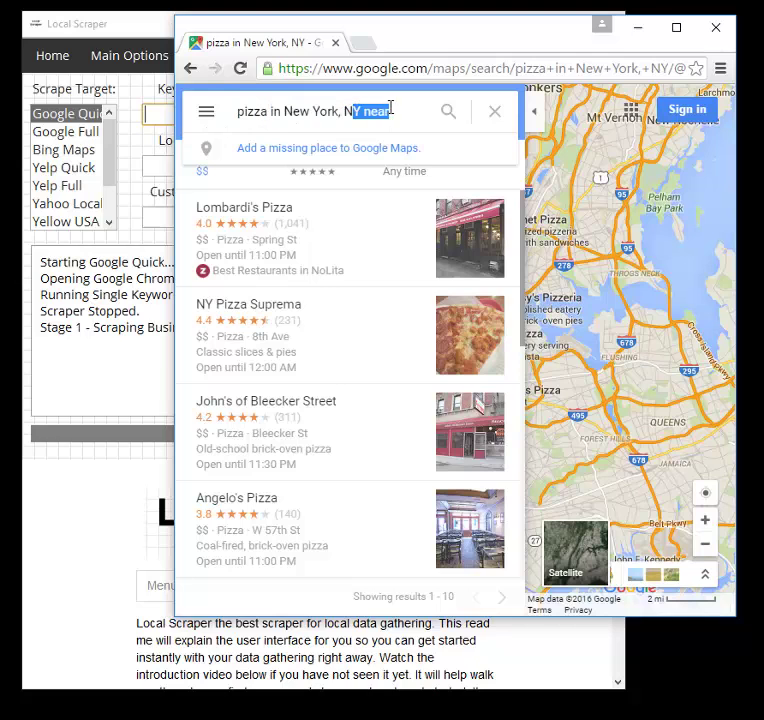
click(404, 114)
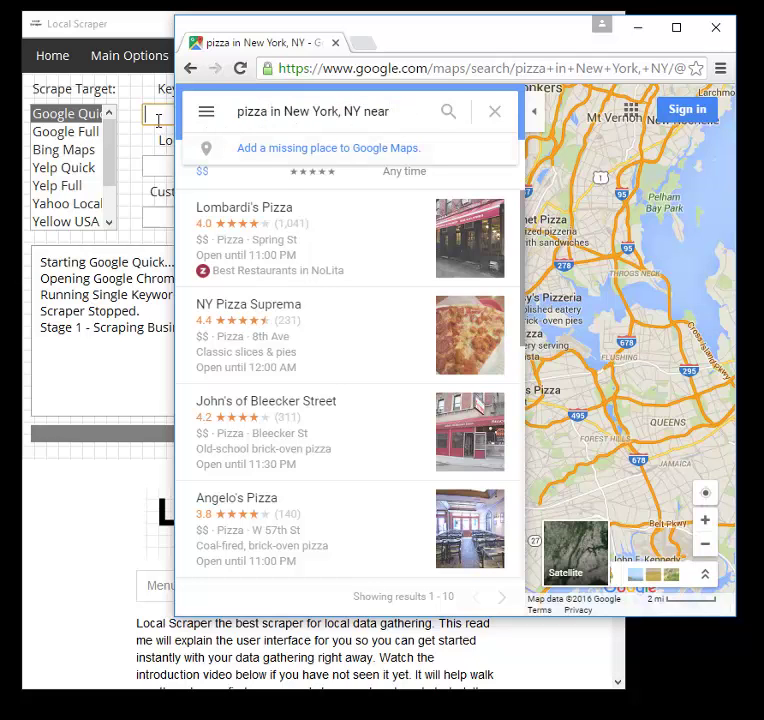
click(157, 118)
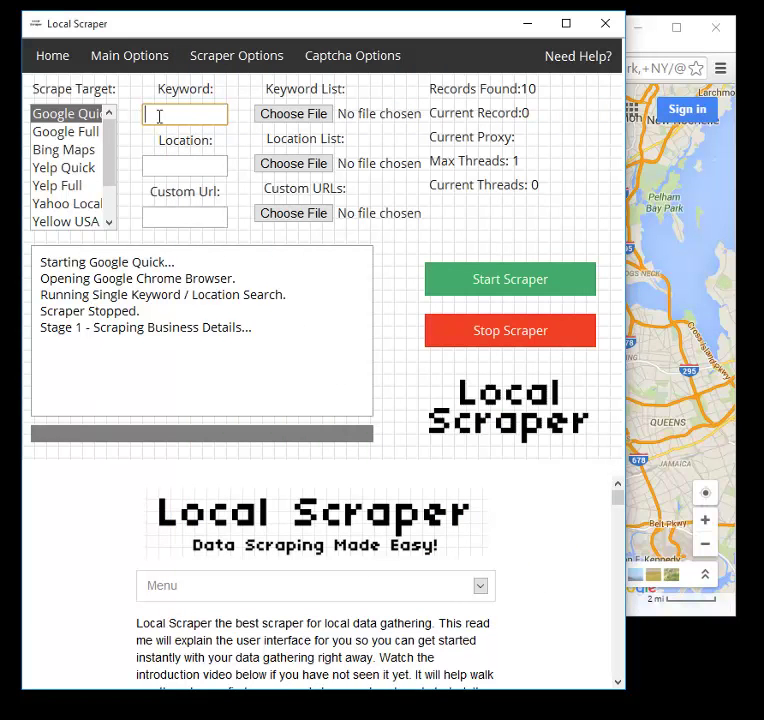
Step: Check the Disable "near" in Search setting in the Google language options and return to the home page
click(134, 64)
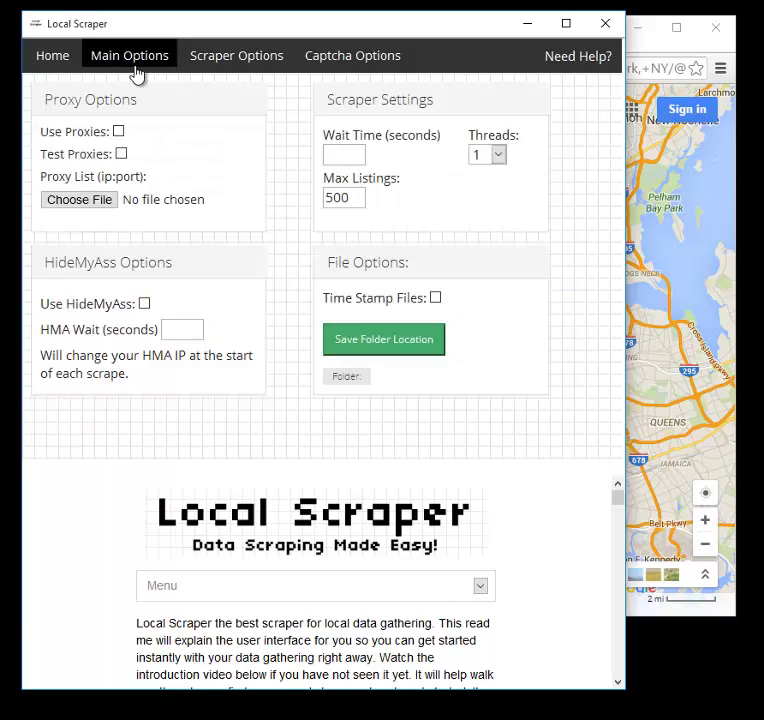
click(197, 62)
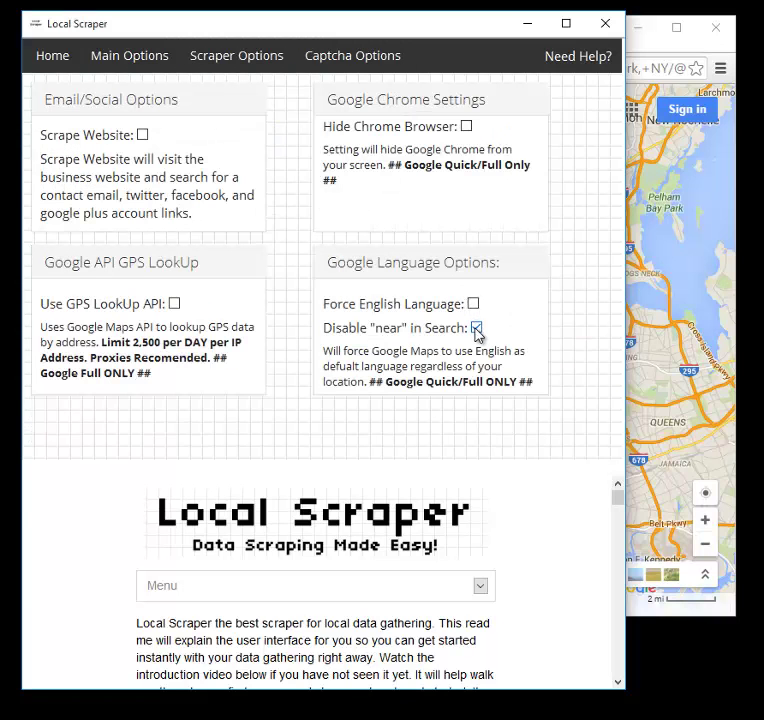
click(51, 58)
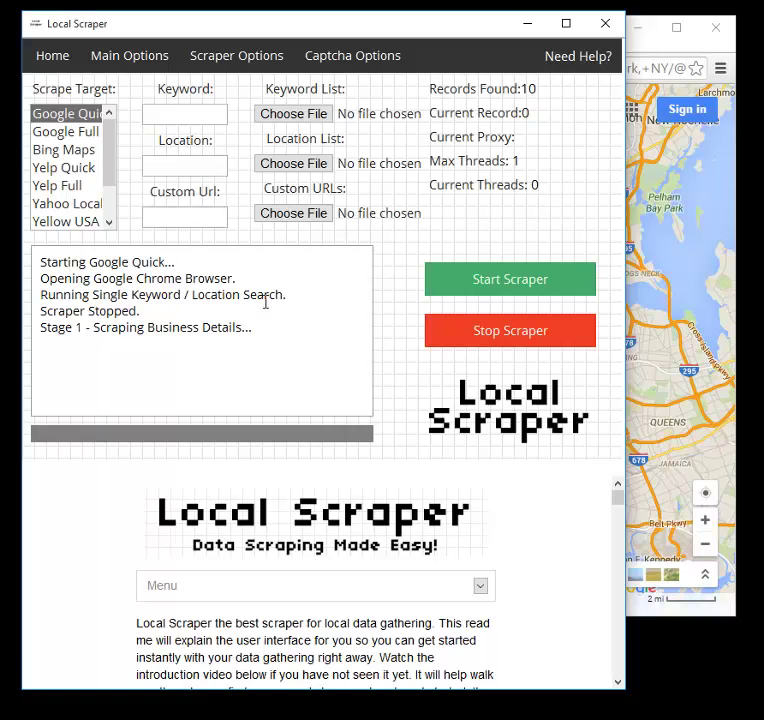
Step: Bring the Google Maps browser window forward and minimize it
click(702, 51)
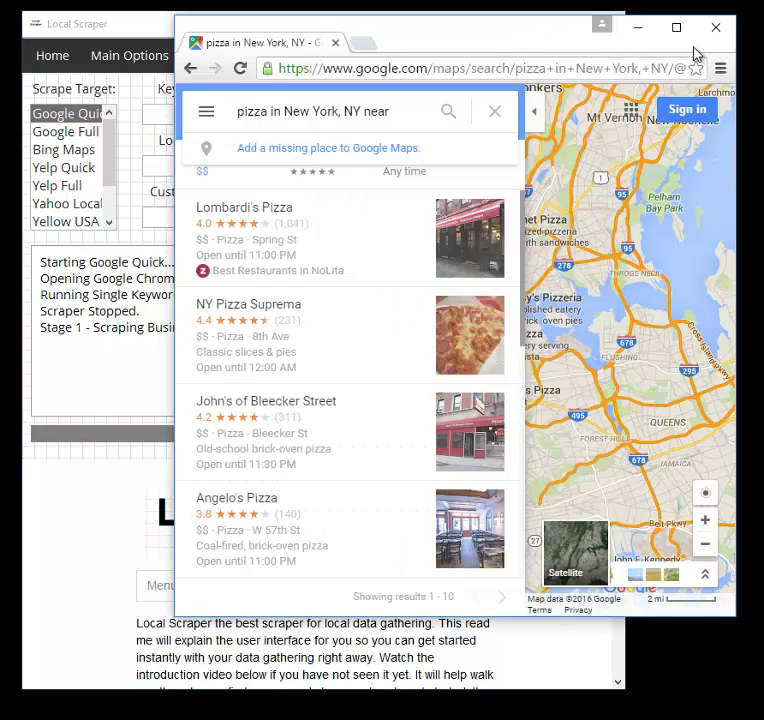
click(638, 30)
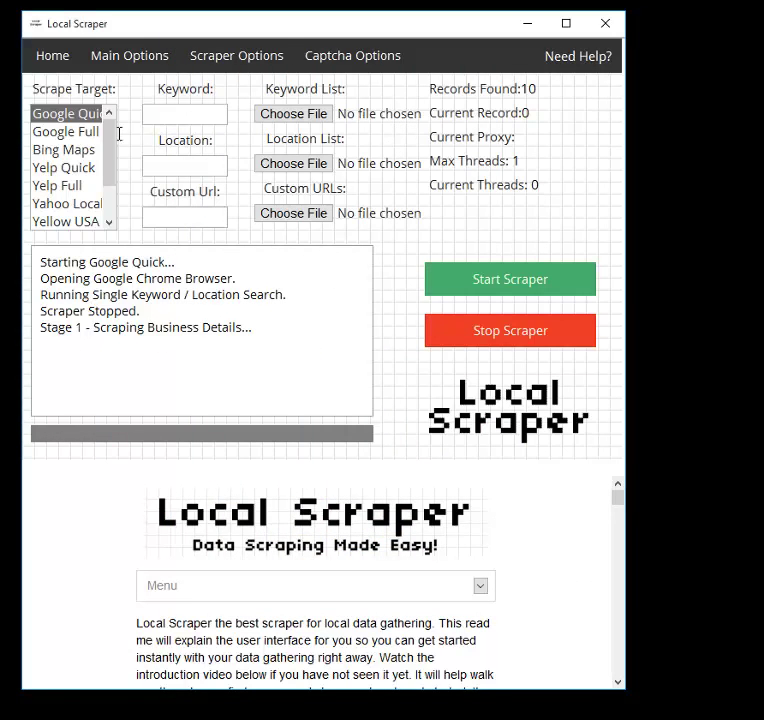
Step: Try the Hide Chrome Browser and Force English Language options in the scraper settings and return to the empty Keyword field
click(240, 55)
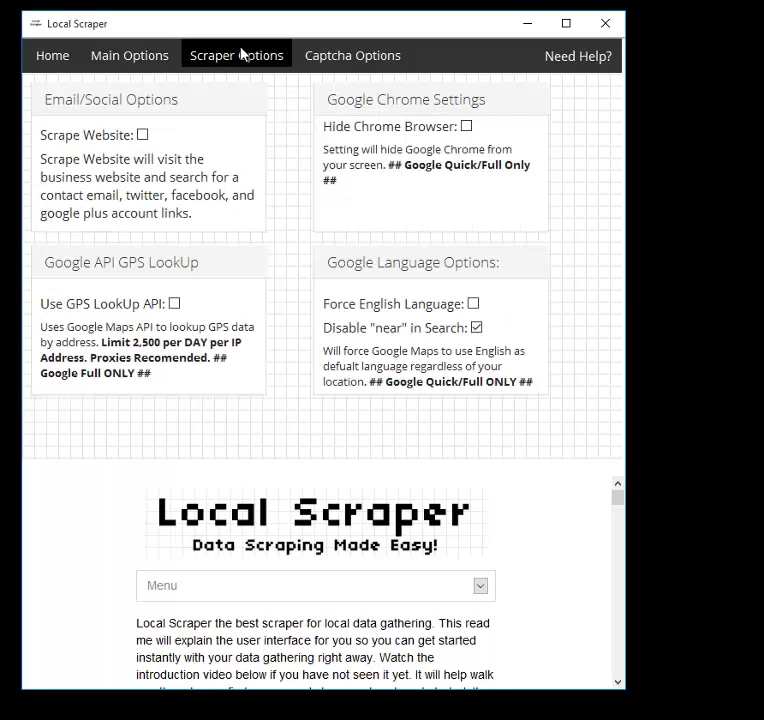
click(467, 128)
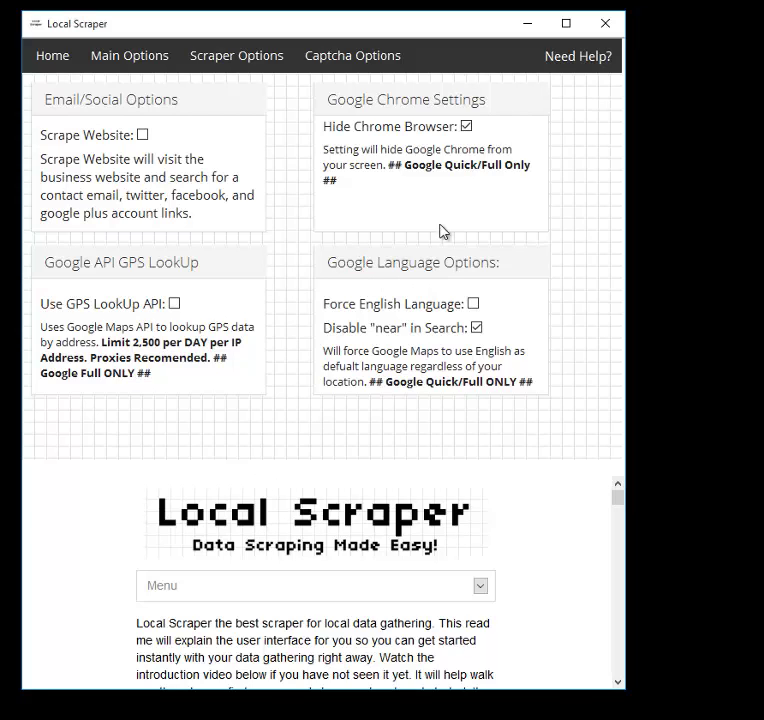
click(466, 127)
click(474, 305)
click(68, 55)
click(155, 112)
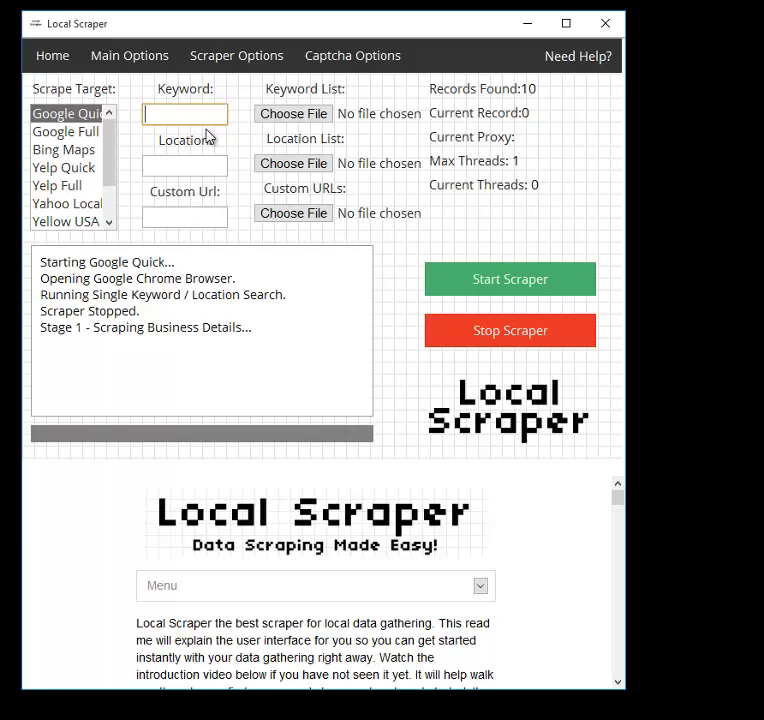
Step: Look over the main settings, switch Force English Language on and back off, and return to the home page
click(150, 66)
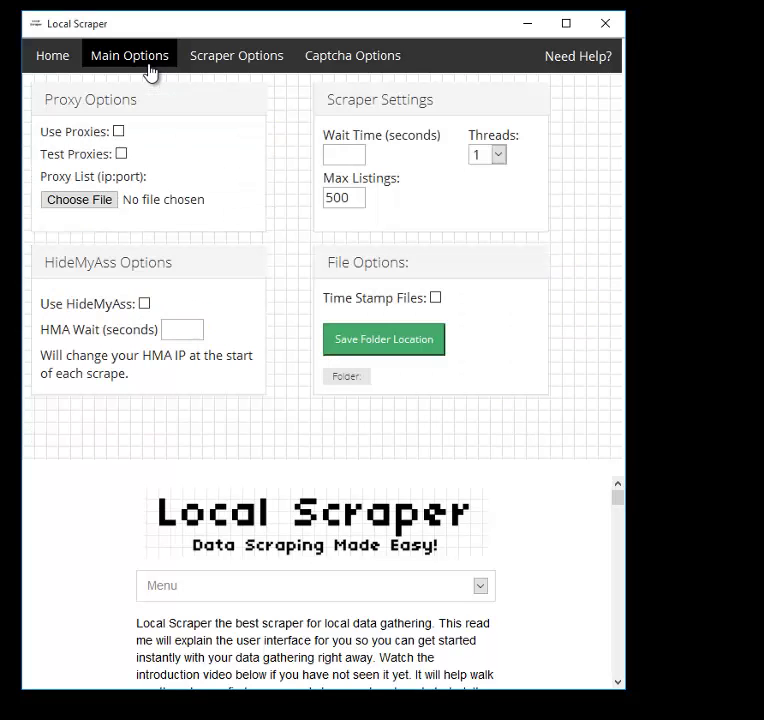
click(232, 66)
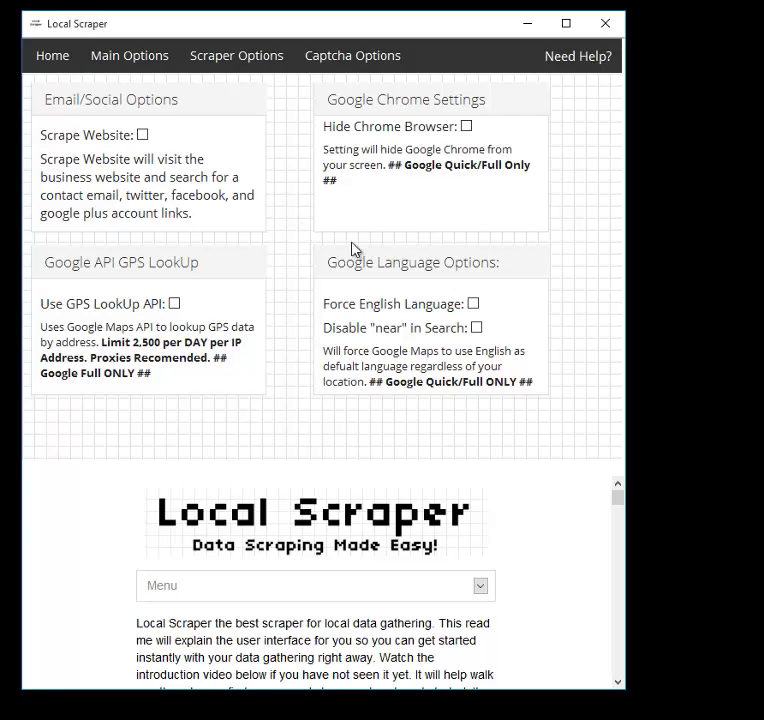
click(474, 308)
click(474, 308)
click(58, 60)
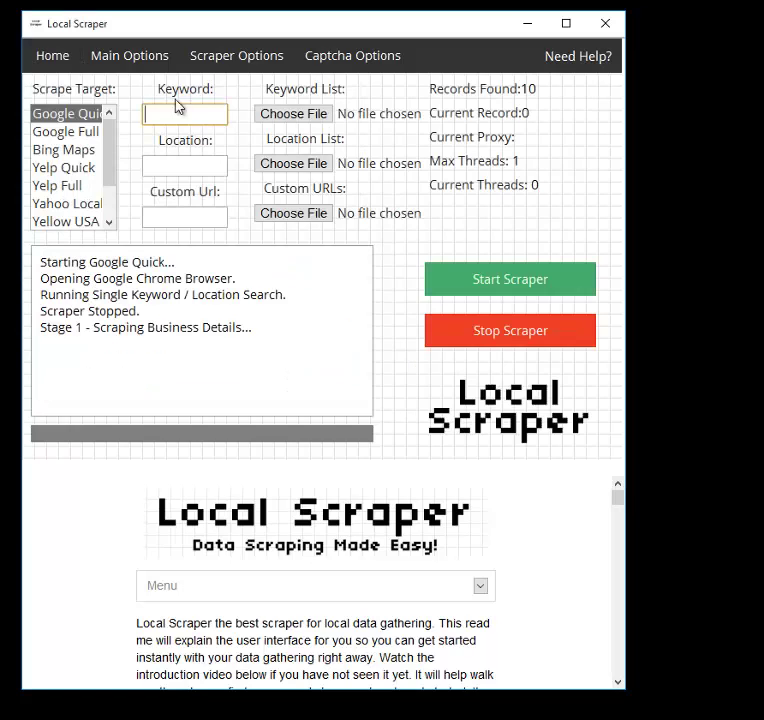
Step: Review the file-saving and Google API GPS LookUp settings, and go back to the Google Quick target on the home page
click(165, 68)
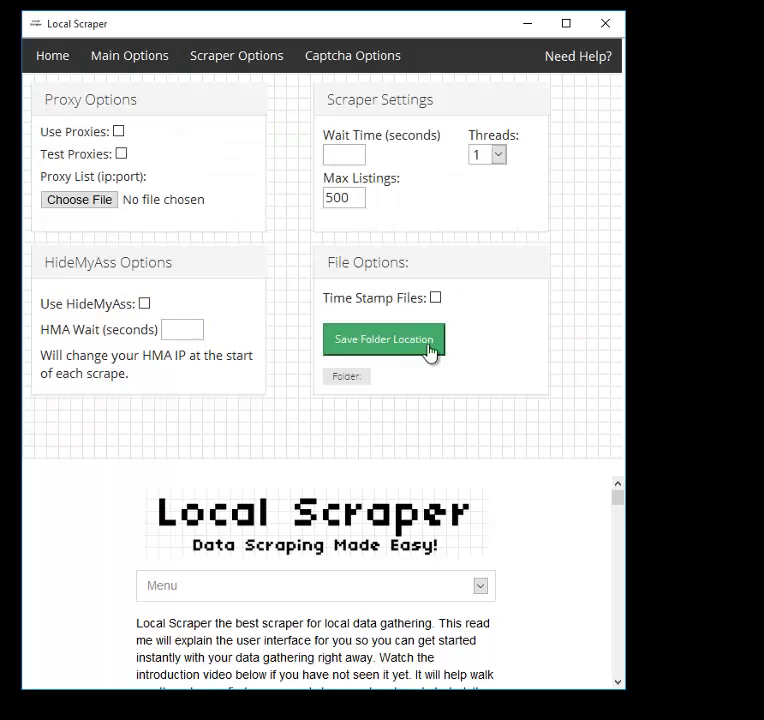
click(192, 59)
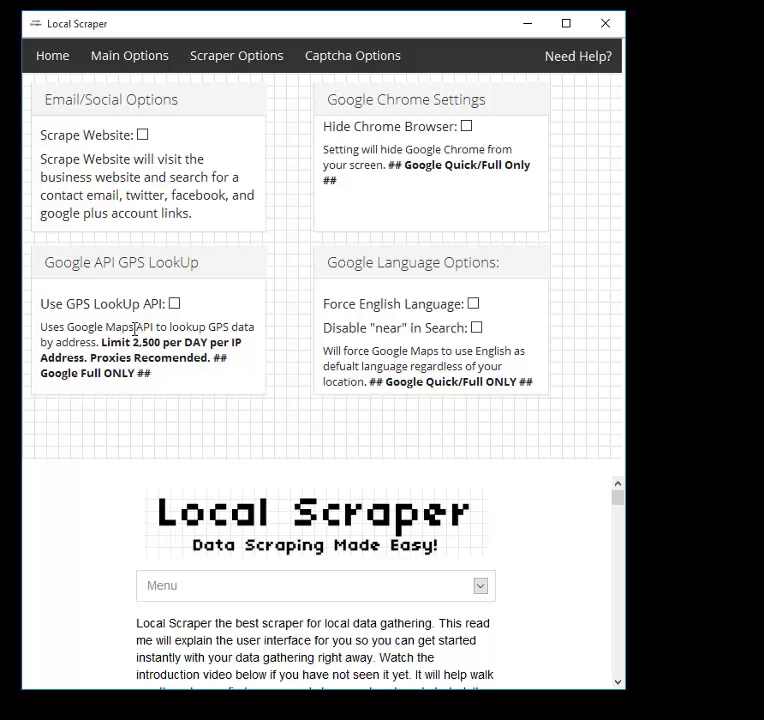
click(60, 60)
click(75, 120)
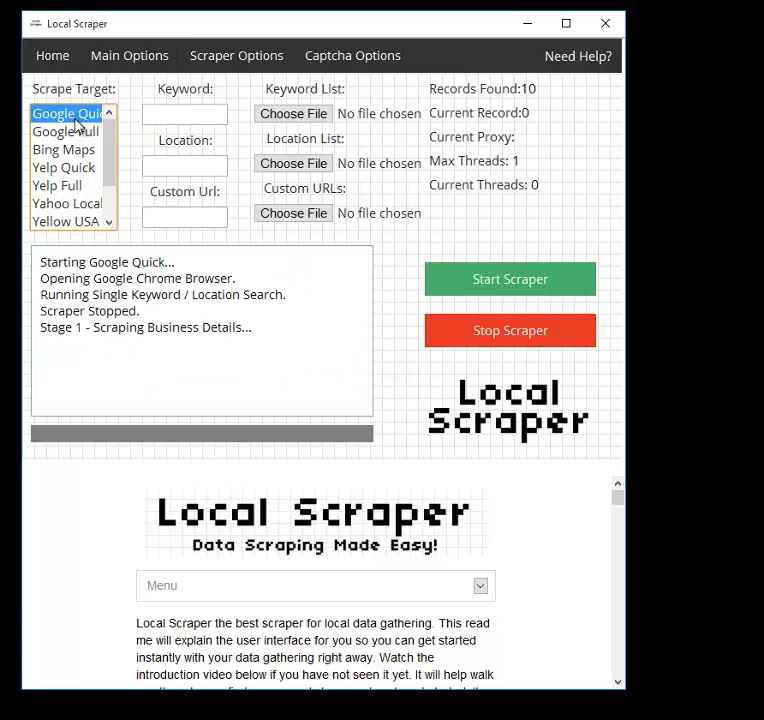
Step: Examine the daily limit described for the Google API GPS LookUp option and compare it with the home page's scrape targets
click(252, 60)
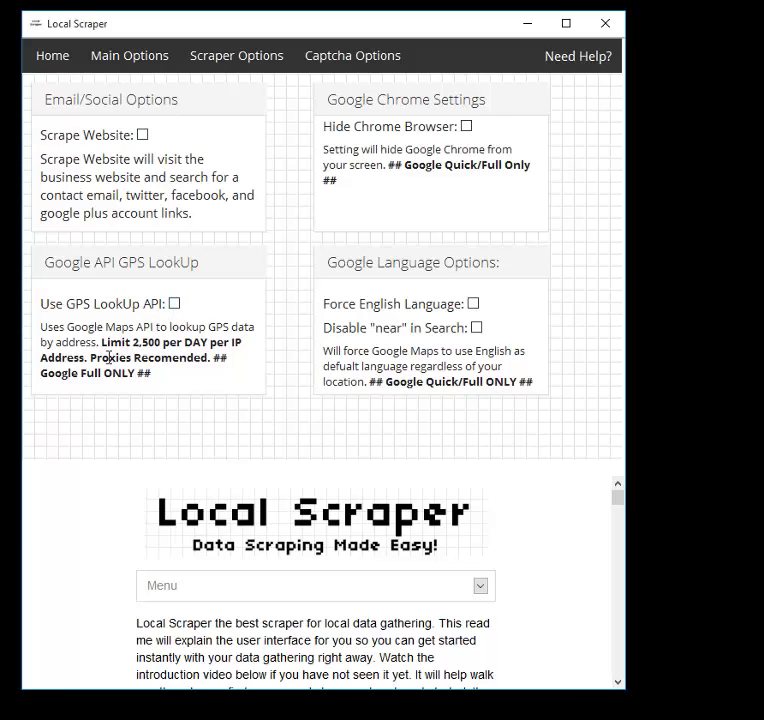
drag(101, 342, 157, 342)
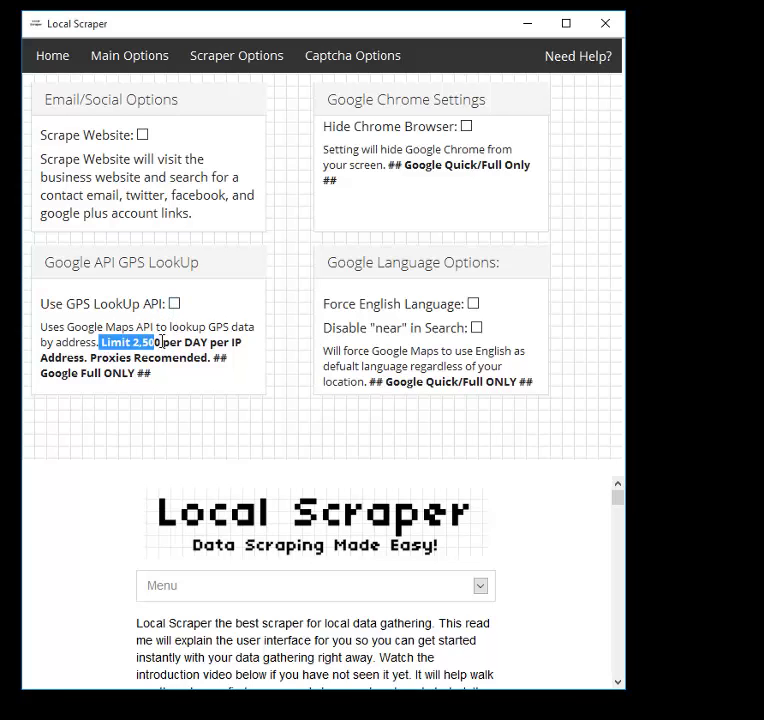
click(181, 342)
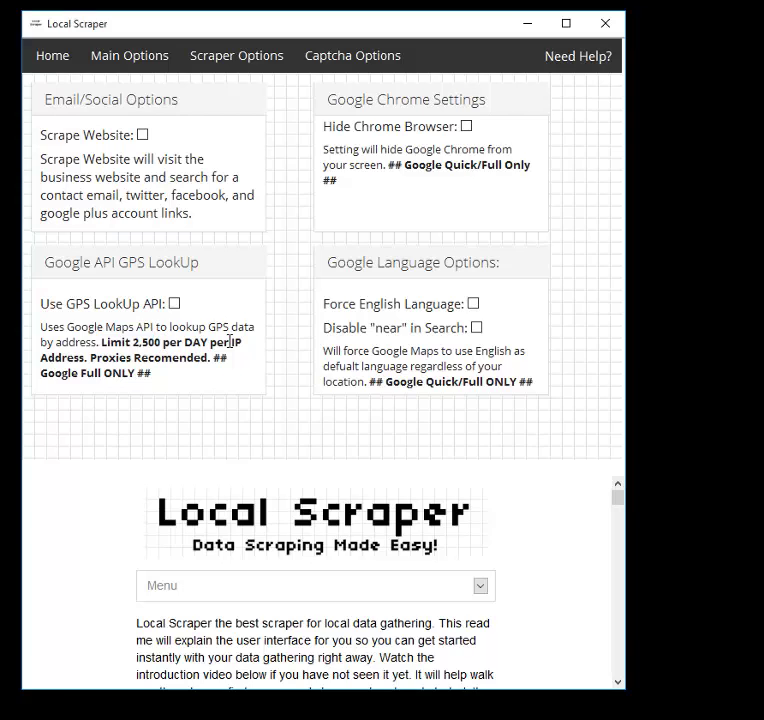
click(60, 66)
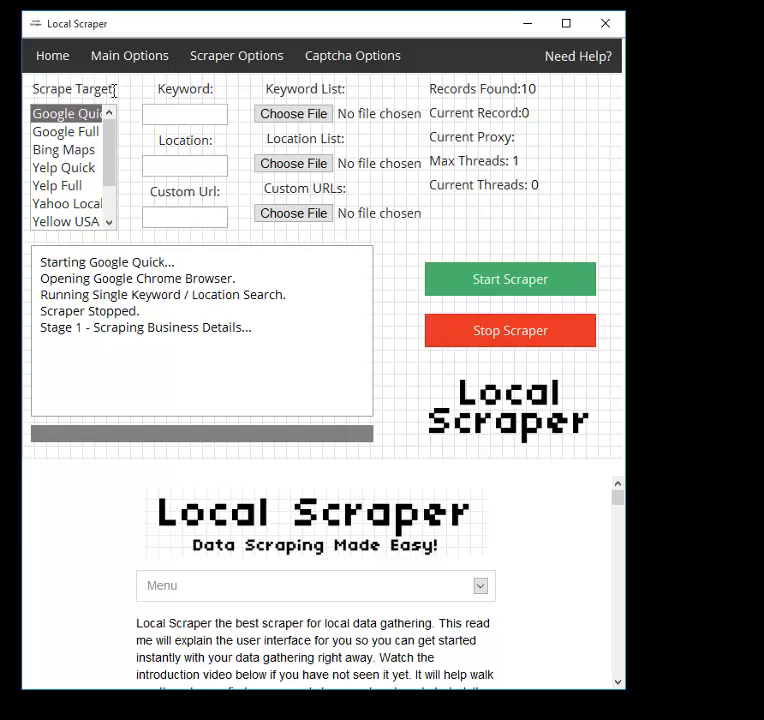
click(200, 64)
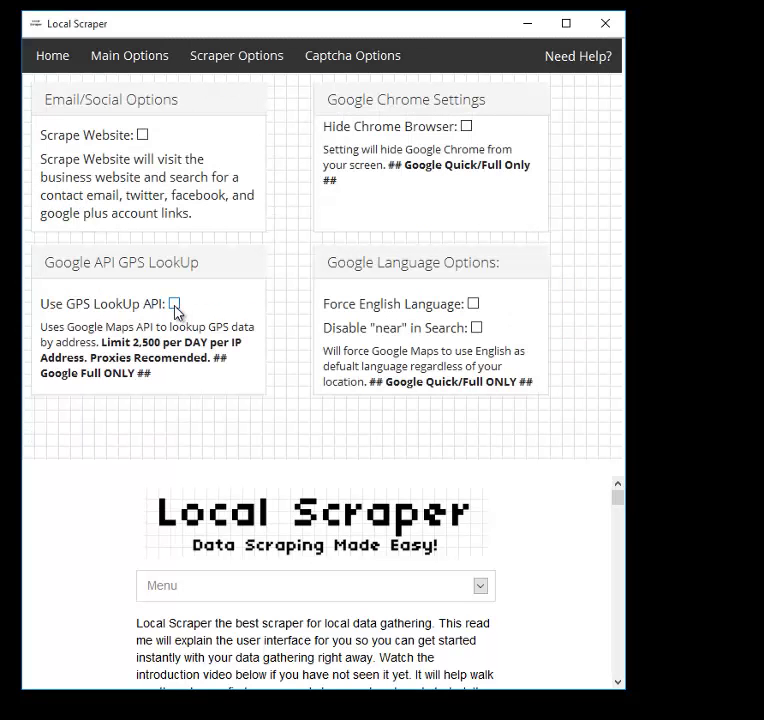